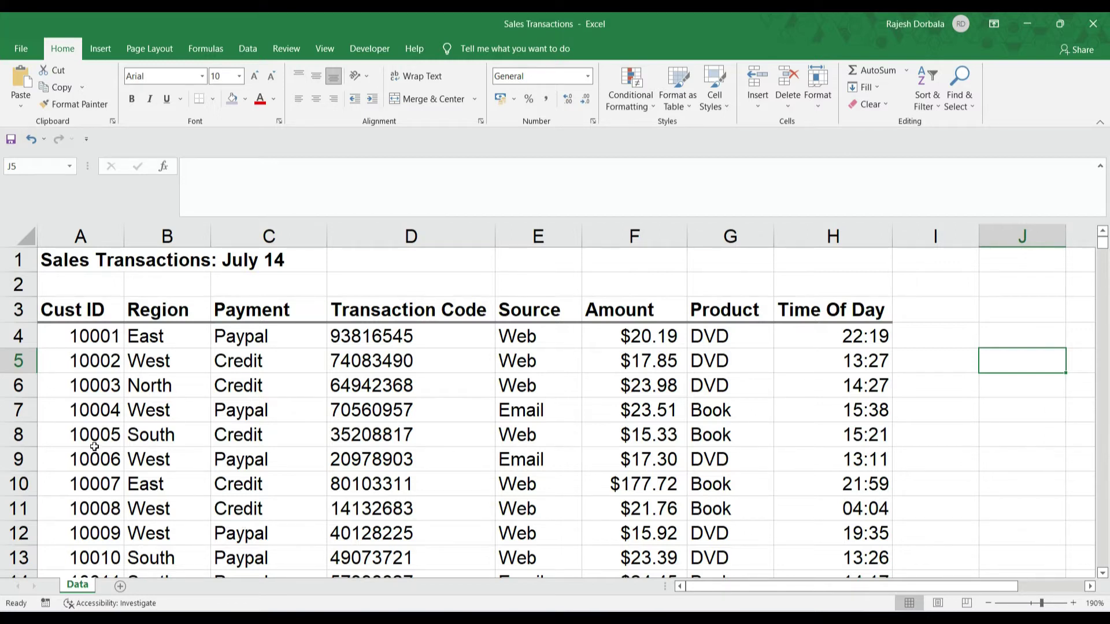
- Enter the header "Cust Id" in J4 and "Payment Type" in K4, beside the sales table
{"action": "left_click", "coordinate": [77, 440]}
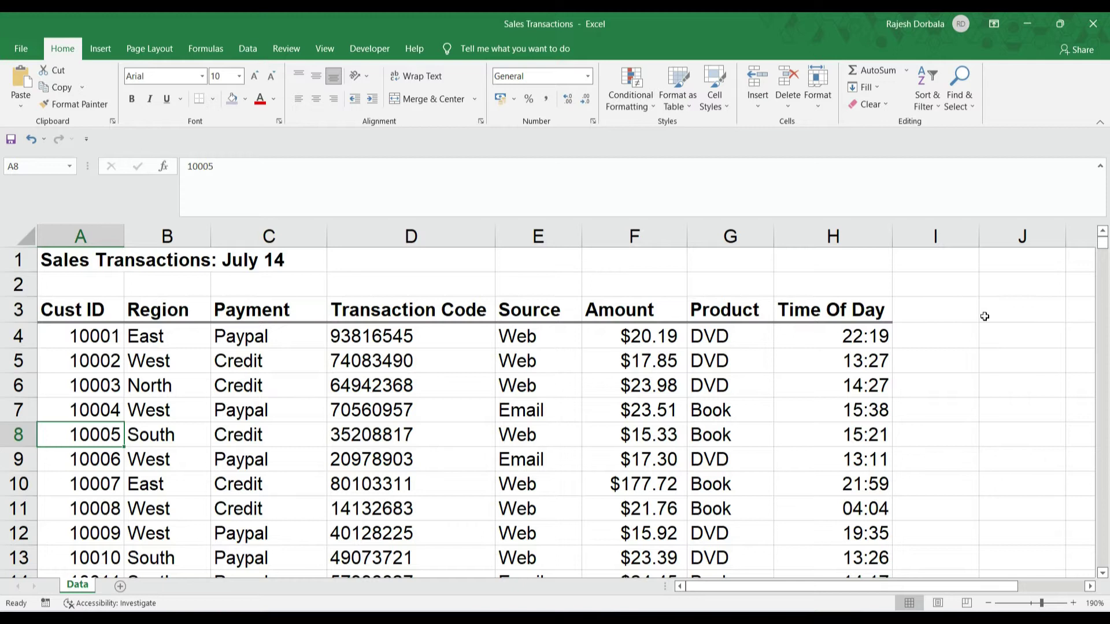
{"action": "left_click", "coordinate": [962, 314]}
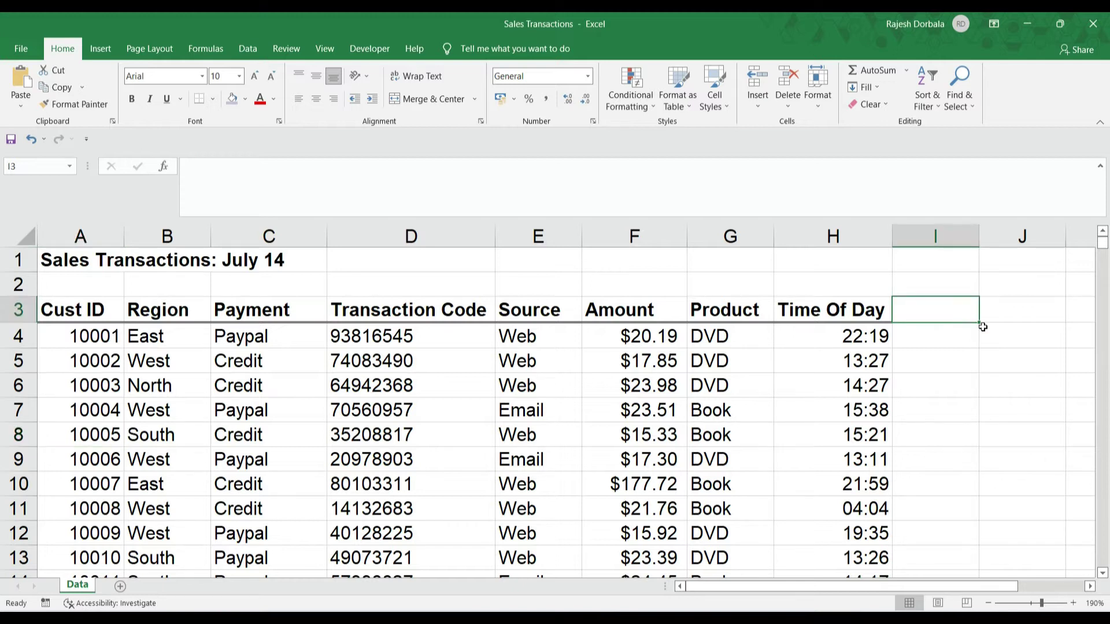
{"action": "scroll", "coordinate": [998, 351], "scroll_direction": "right", "scroll_amount": 2}
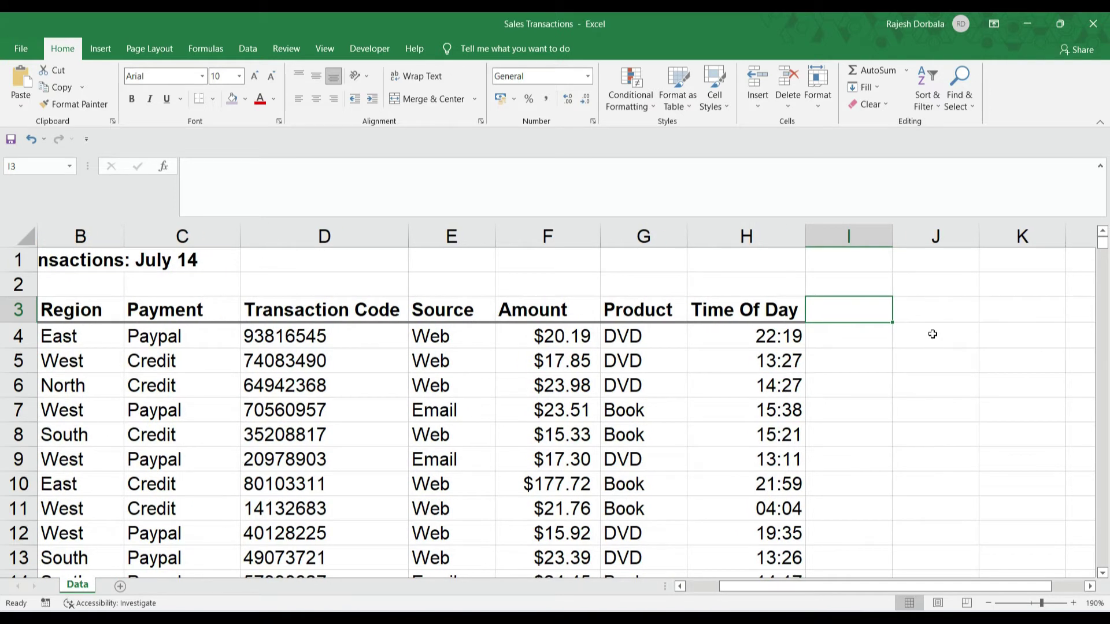
{"action": "left_click", "coordinate": [933, 334]}
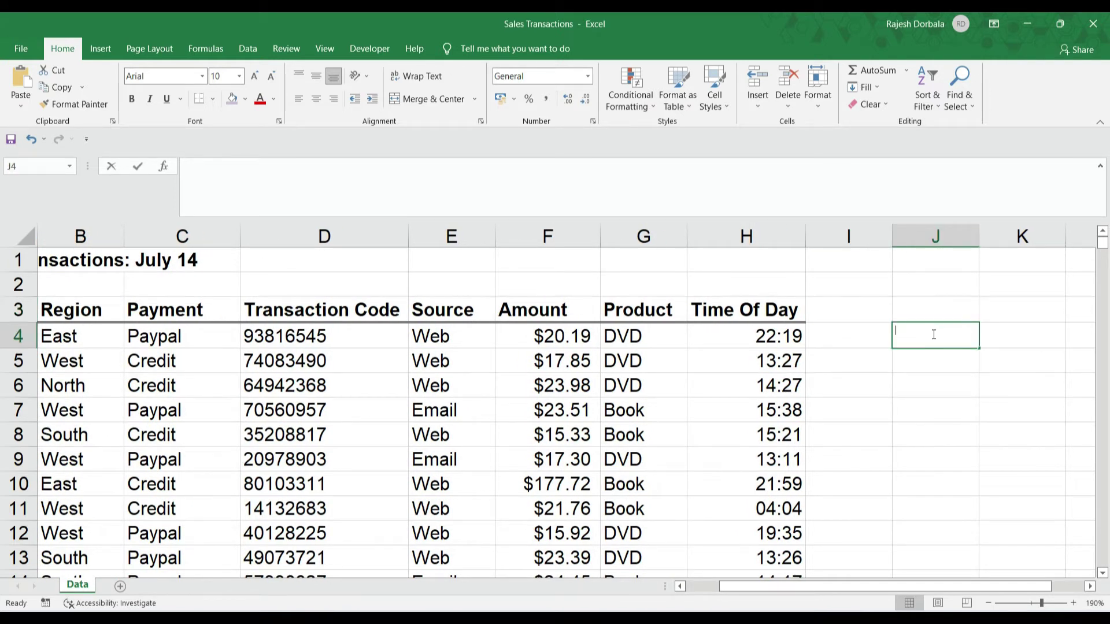
{"action": "type", "text": "Cus"}
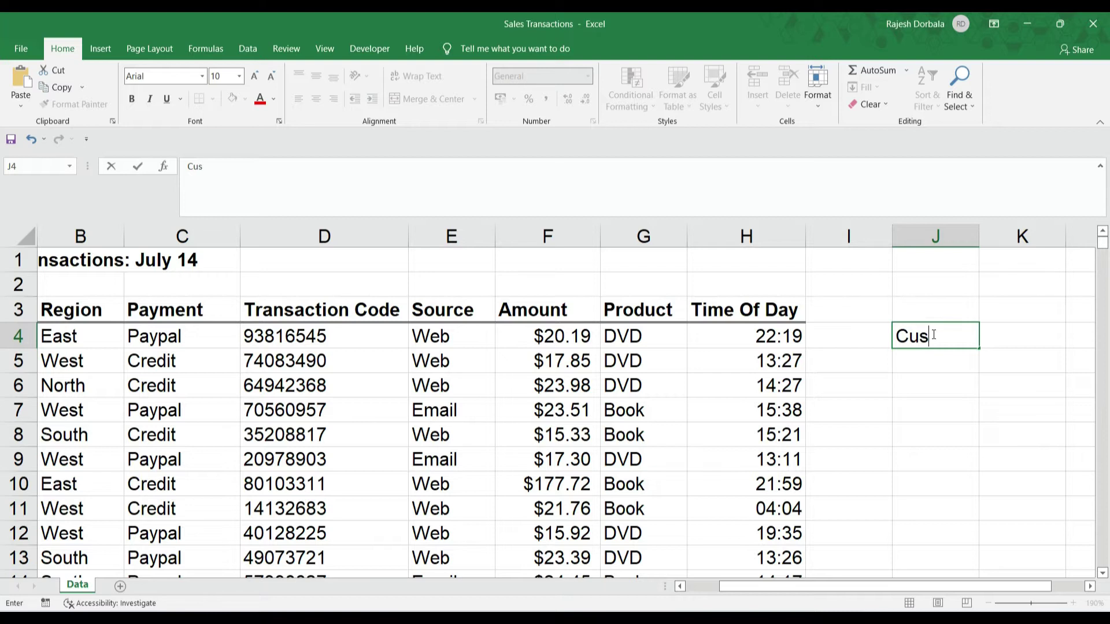
{"action": "type", "text": "t Id"}
{"action": "key", "text": "Tab"}
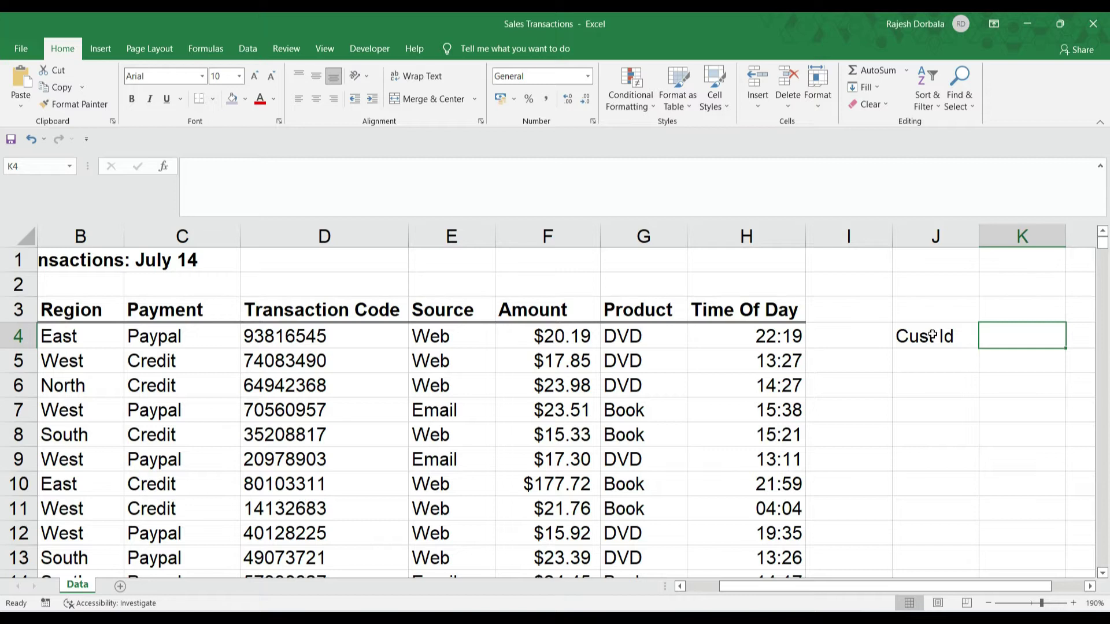
{"action": "type", "text": "Payme"}
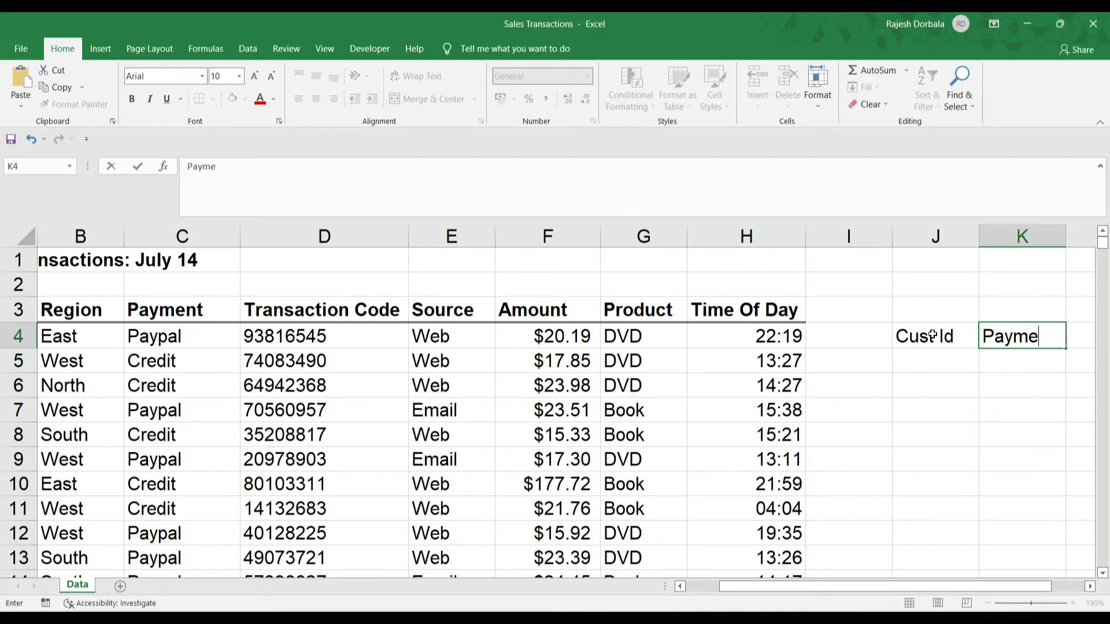
{"action": "type", "text": "nt Type"}
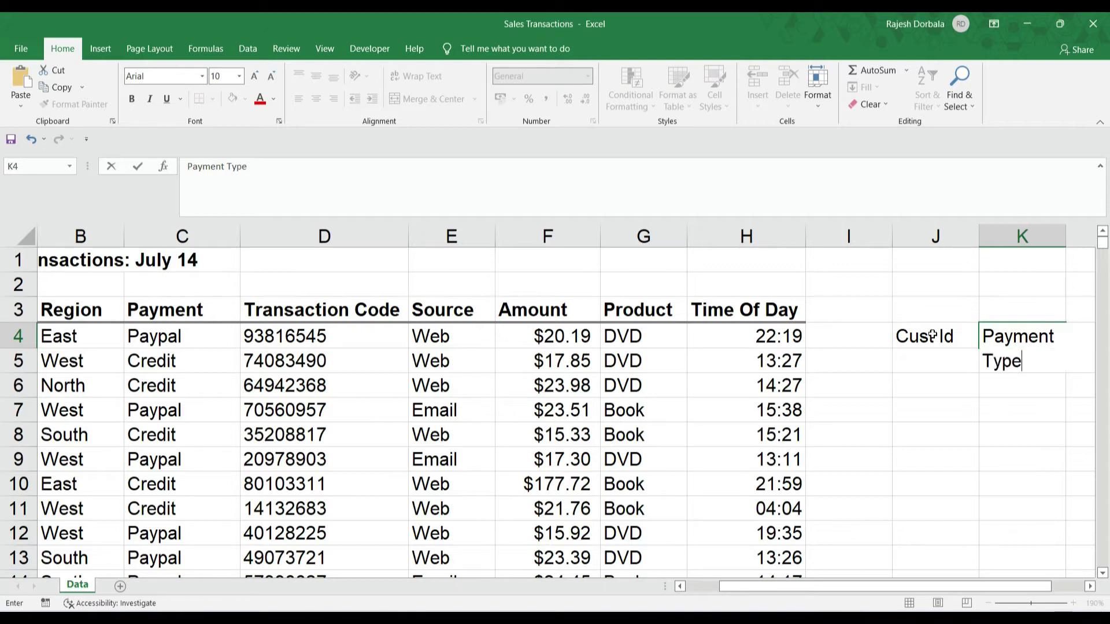
{"action": "left_click", "coordinate": [932, 398]}
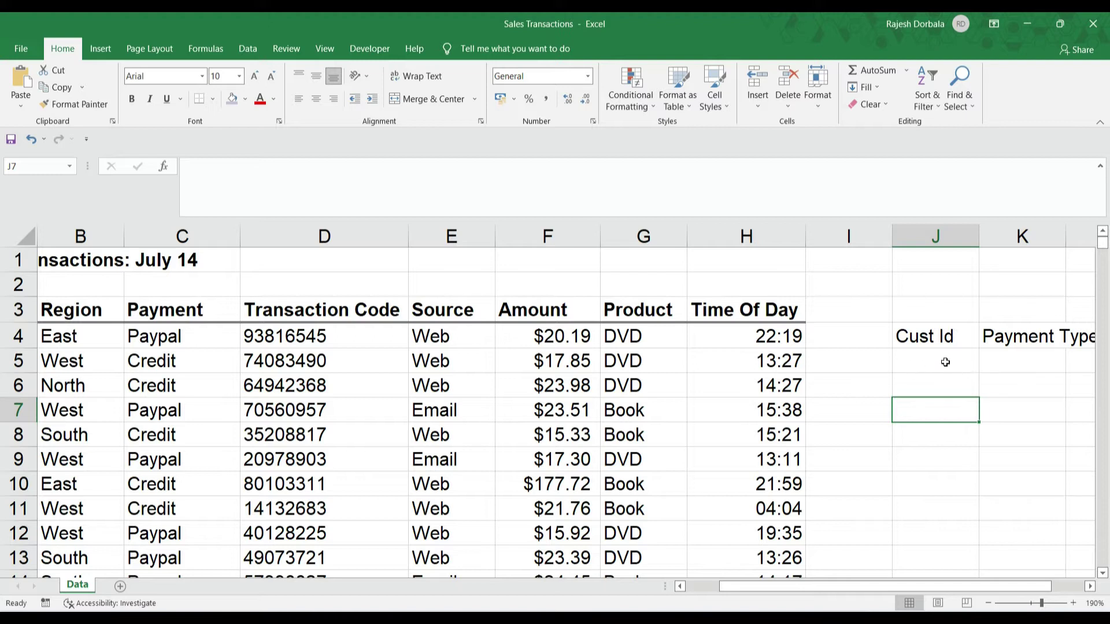
- Start a VLOOKUP formula in K5 with cell J5 as the lookup value
{"action": "left_click", "coordinate": [1019, 366]}
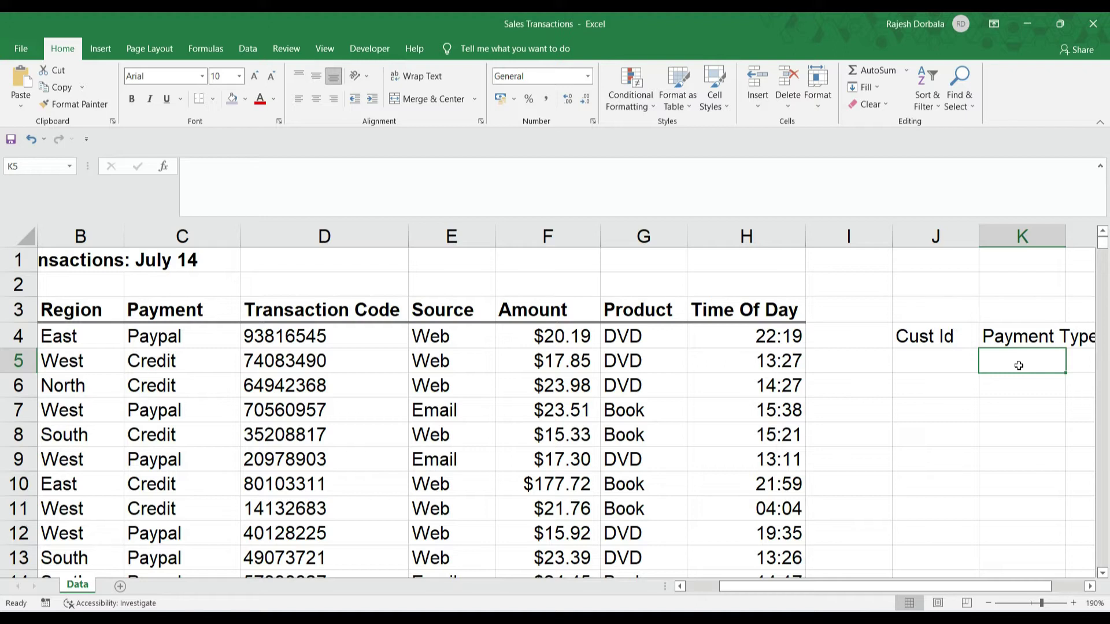
{"action": "type", "text": "="}
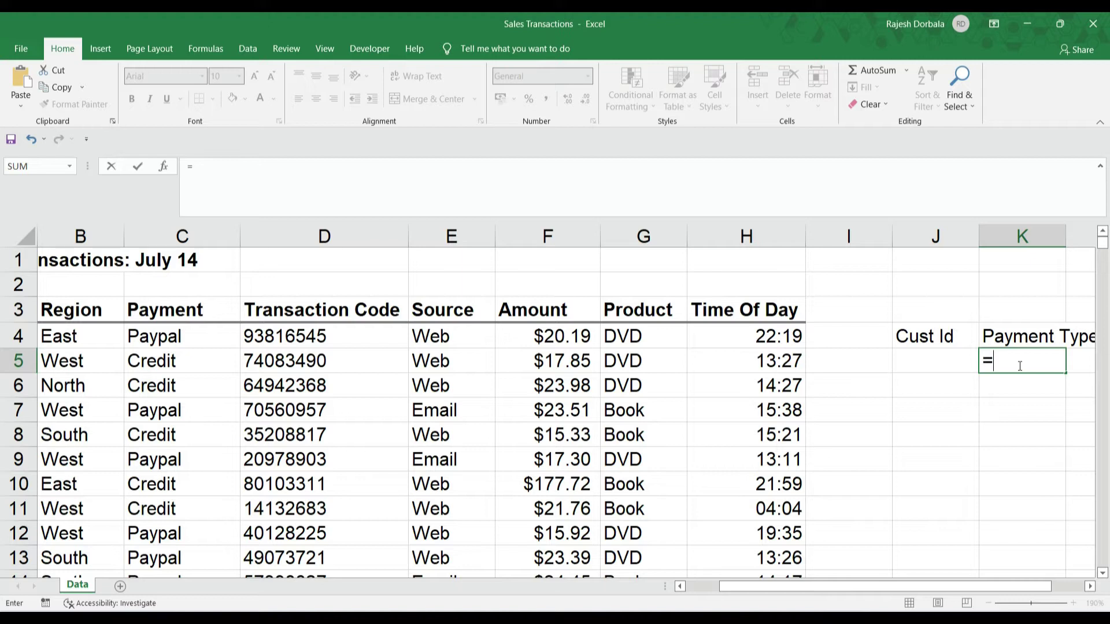
{"action": "type", "text": "vlookup"}
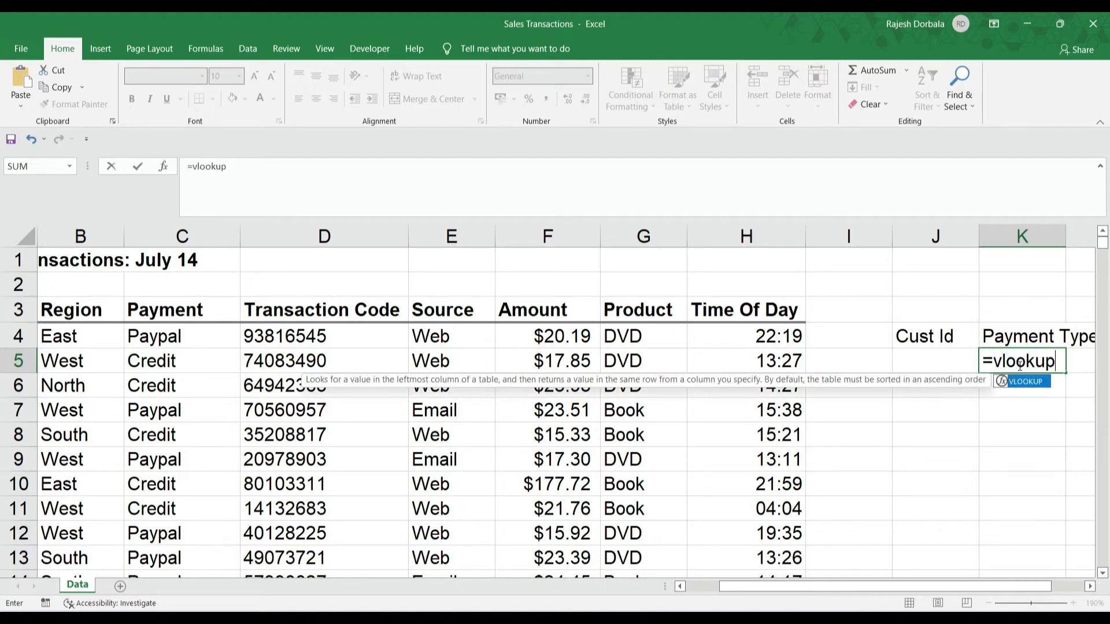
{"action": "key", "text": "Tab"}
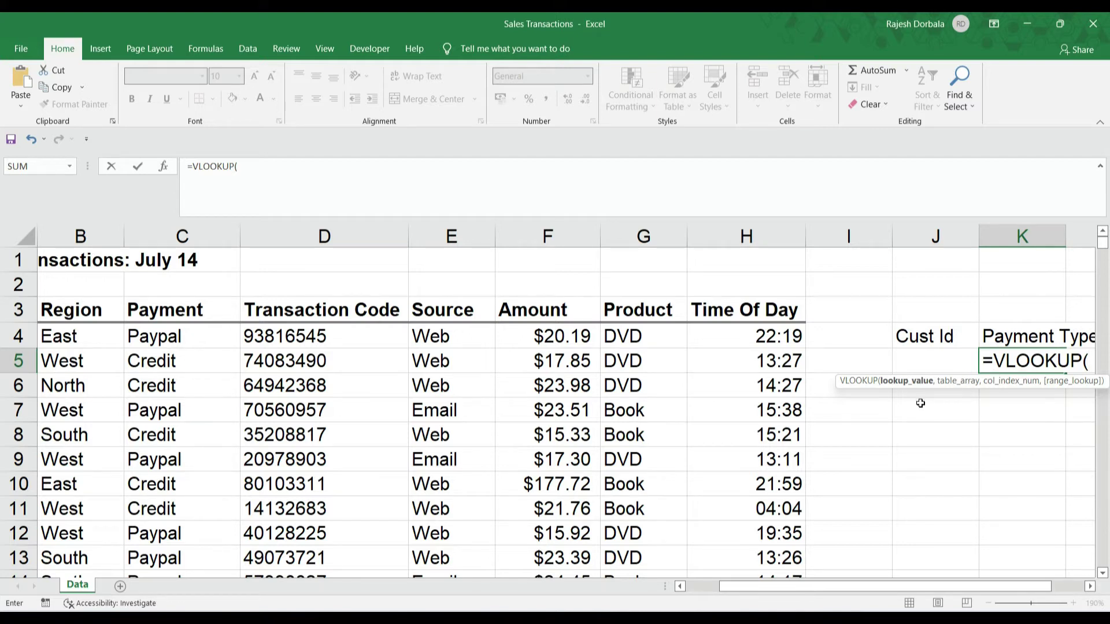
{"action": "left_click", "coordinate": [933, 361]}
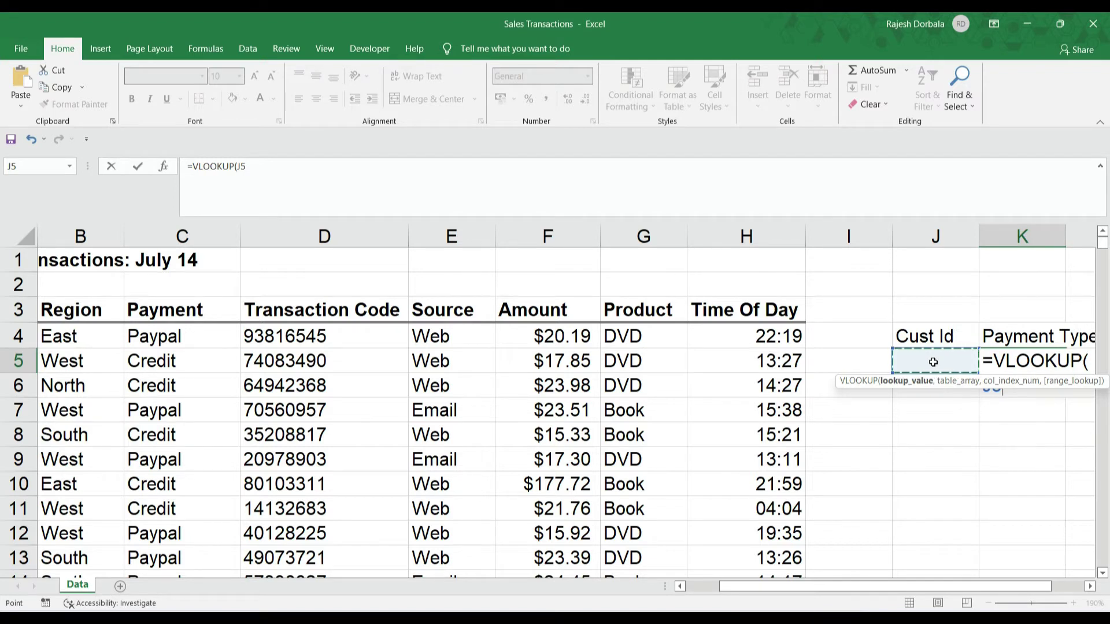
{"action": "type", "text": ","}
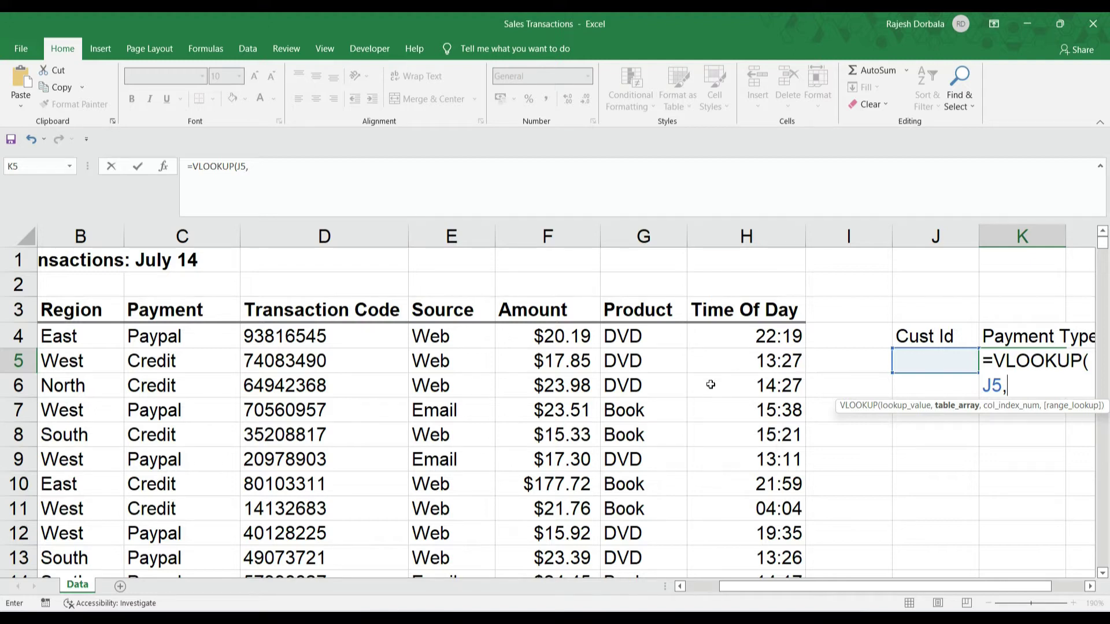
- Set the VLOOKUP's table array to the whole sales table as the absolute range $A$3:$H$475
{"action": "scroll", "coordinate": [439, 397], "scroll_direction": "left", "scroll_amount": 1}
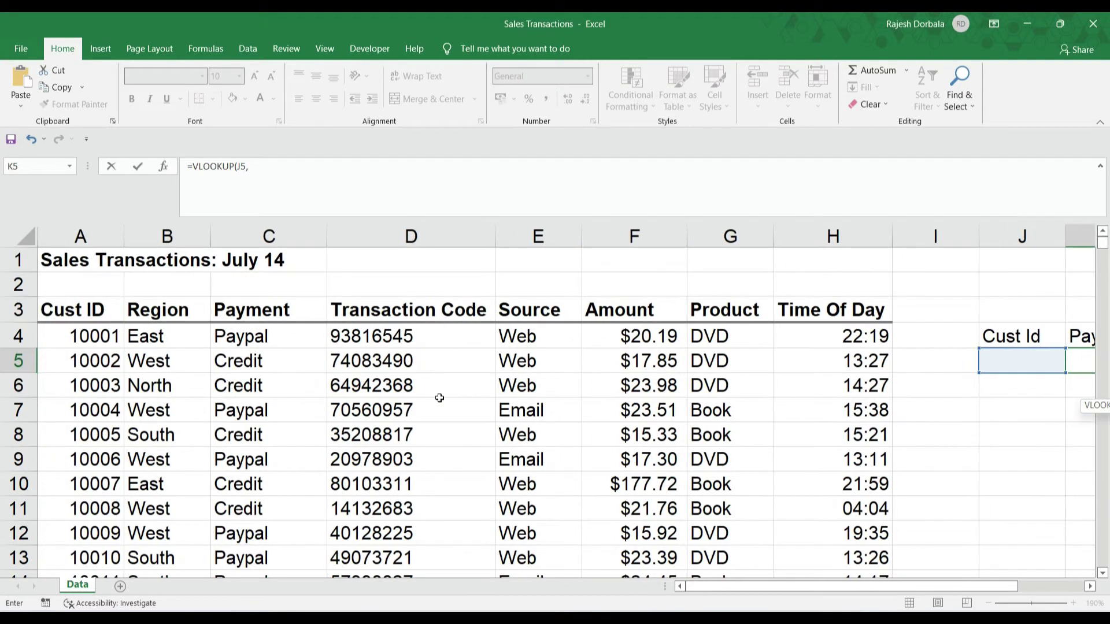
{"action": "left_click", "coordinate": [81, 309]}
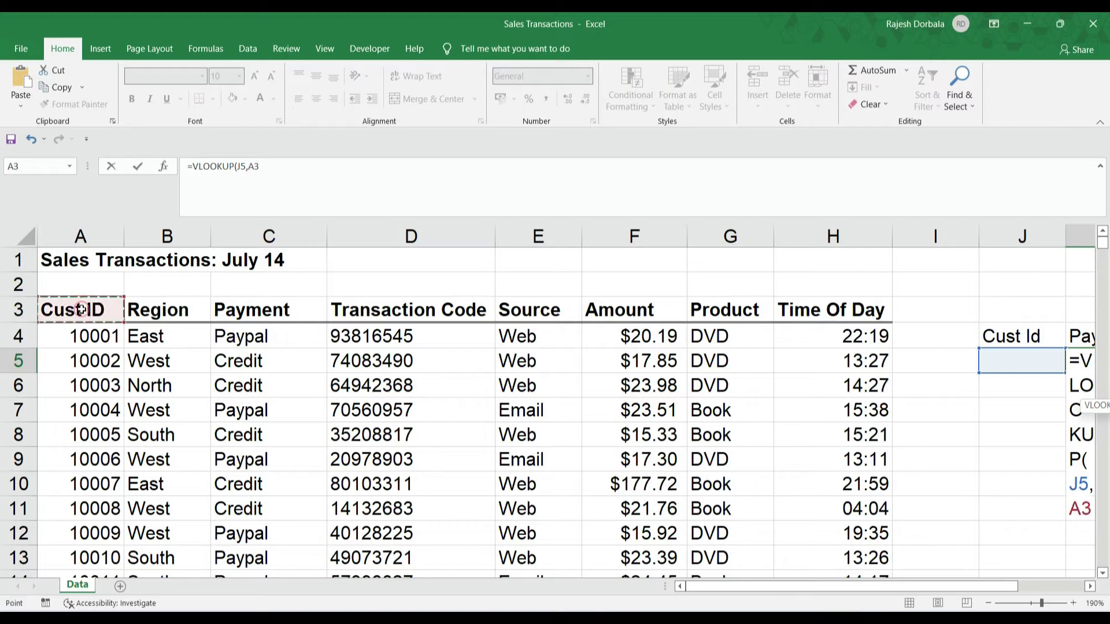
{"action": "key", "text": "shift+Right"}
{"action": "key", "text": "shift+Right"}
{"action": "key", "text": "shift+Right"}
{"action": "key", "text": "shift+Right"}
{"action": "key", "text": "shift+Right"}
{"action": "key", "text": "shift+Right"}
{"action": "key", "text": "shift+Right"}
{"action": "key", "text": "shift+Right"}
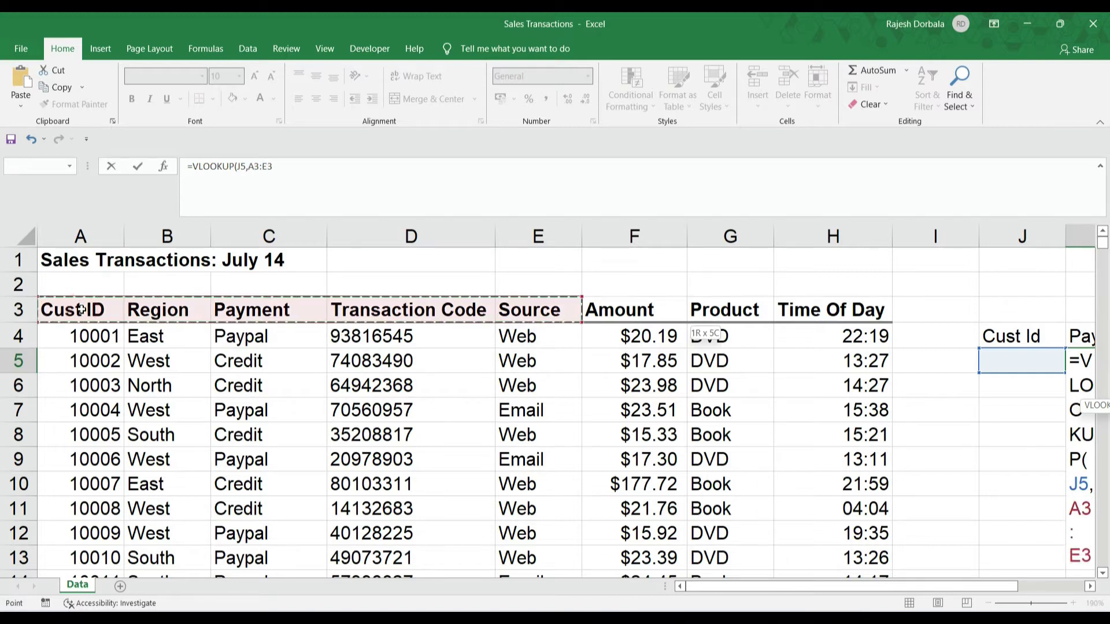
{"action": "key", "text": "shift+Left"}
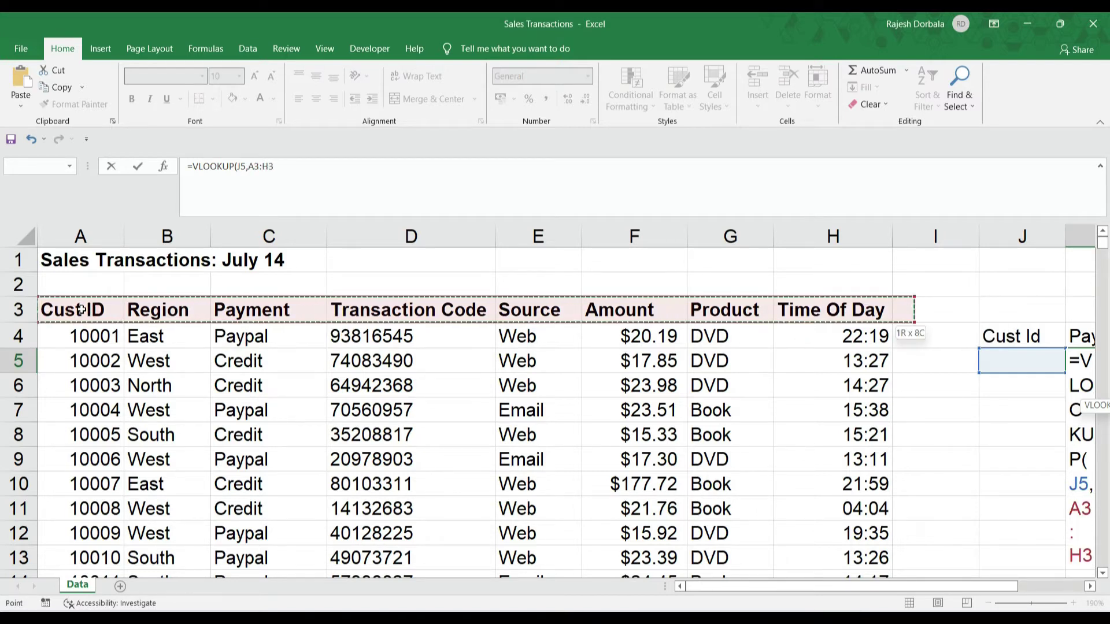
{"action": "key", "text": "ctrl+shift+Down"}
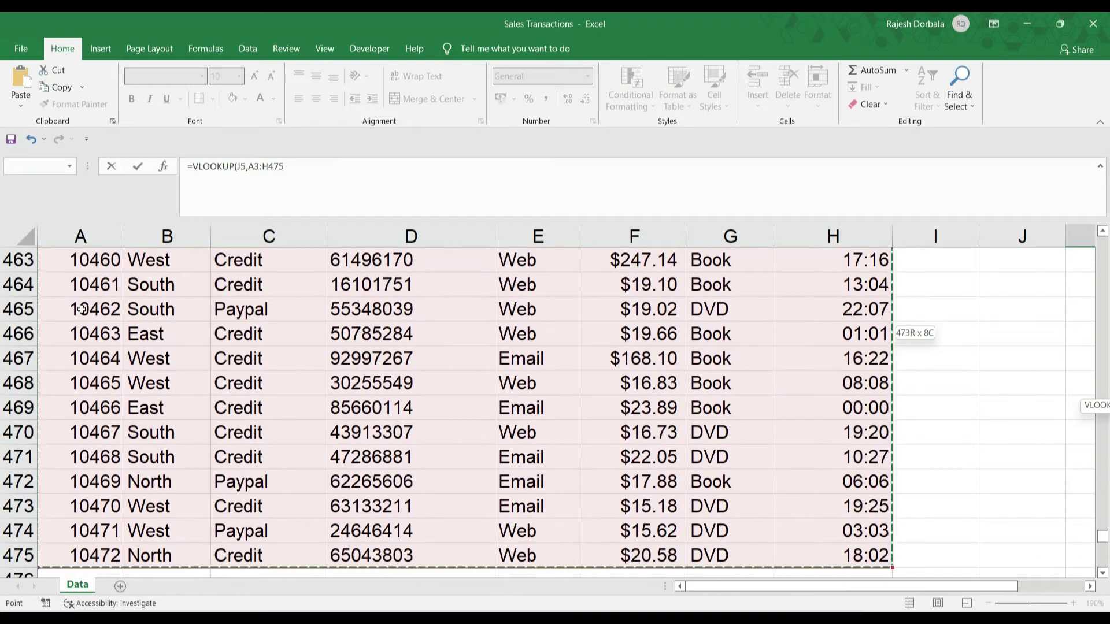
{"action": "key", "text": "F4"}
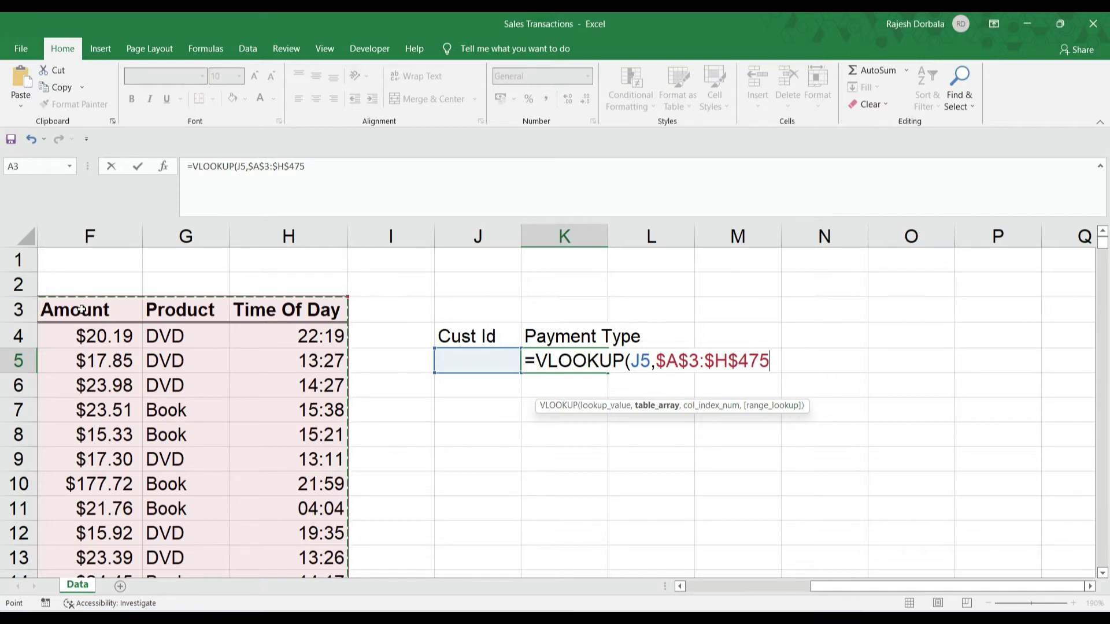
{"action": "type", "text": ","}
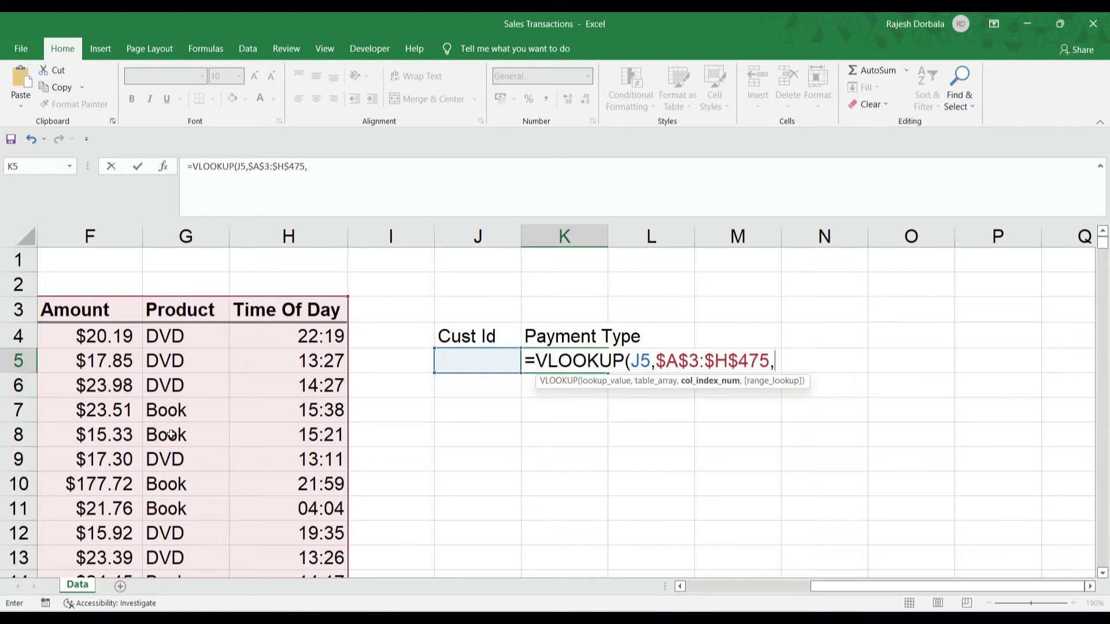
- Complete the VLOOKUP in K5 with column index 3 and 0 for an exact match
{"action": "scroll", "coordinate": [171, 435], "scroll_direction": "left", "scroll_amount": 5}
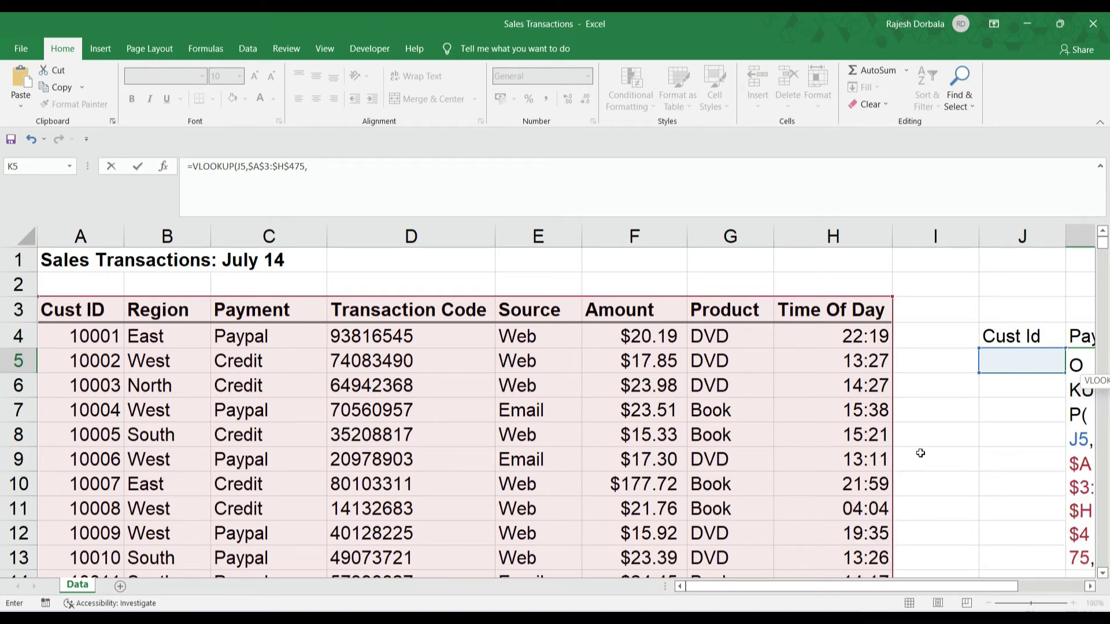
{"action": "scroll", "coordinate": [991, 473], "scroll_direction": "right", "scroll_amount": 2}
{"action": "scroll", "coordinate": [992, 473], "scroll_direction": "right", "scroll_amount": 1}
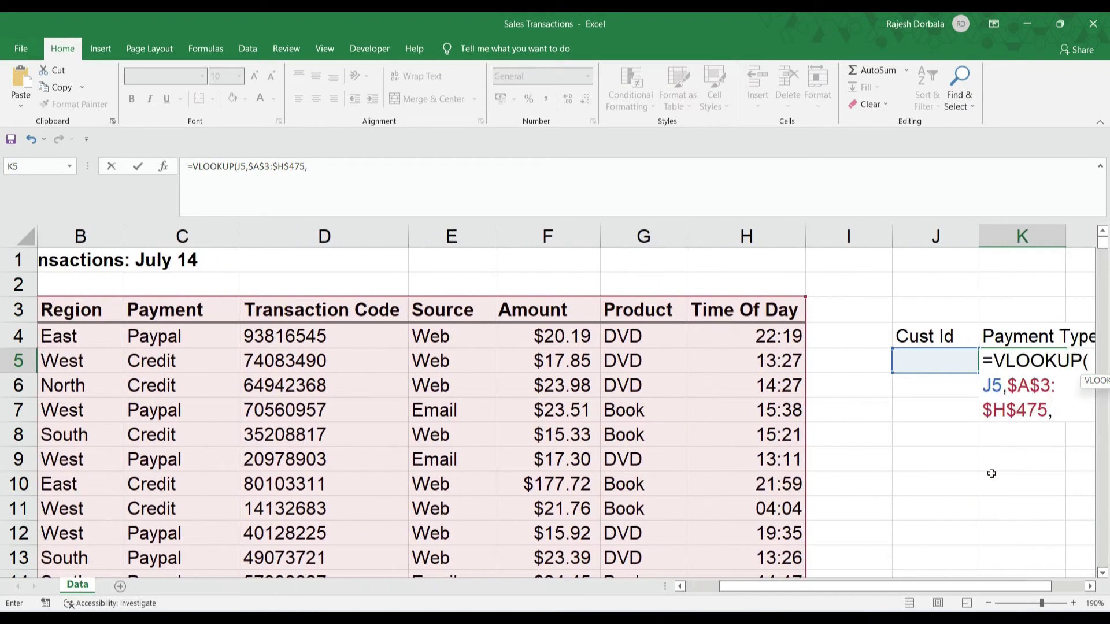
{"action": "type", "text": "3"}
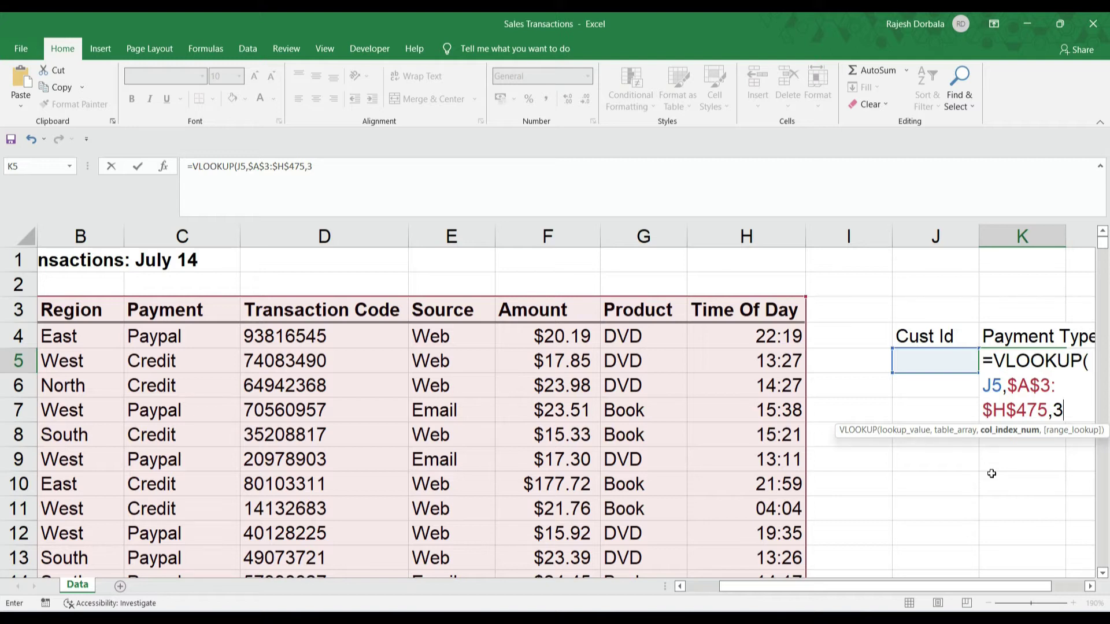
{"action": "type", "text": ","}
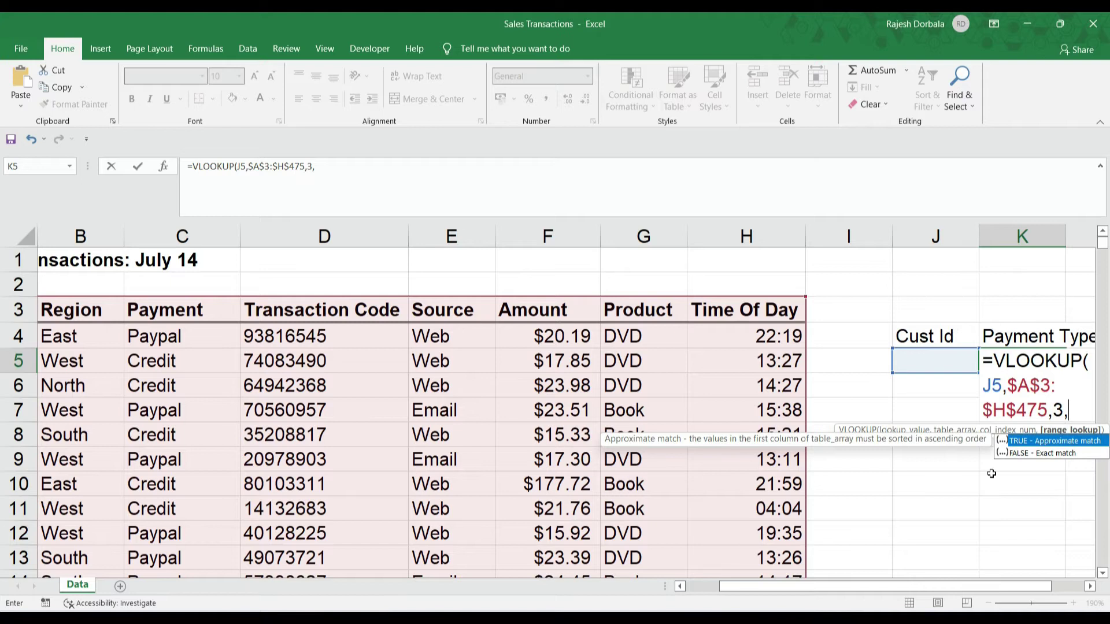
{"action": "type", "text": "0"}
{"action": "type", "text": ")"}
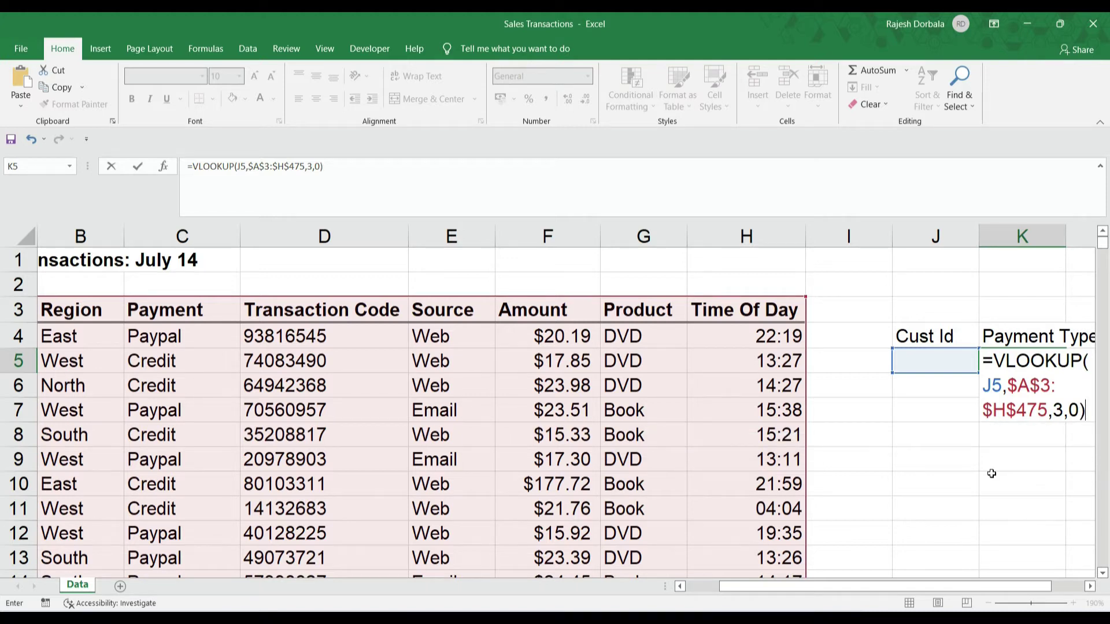
{"action": "scroll", "coordinate": [991, 474], "scroll_direction": "right", "scroll_amount": 3}
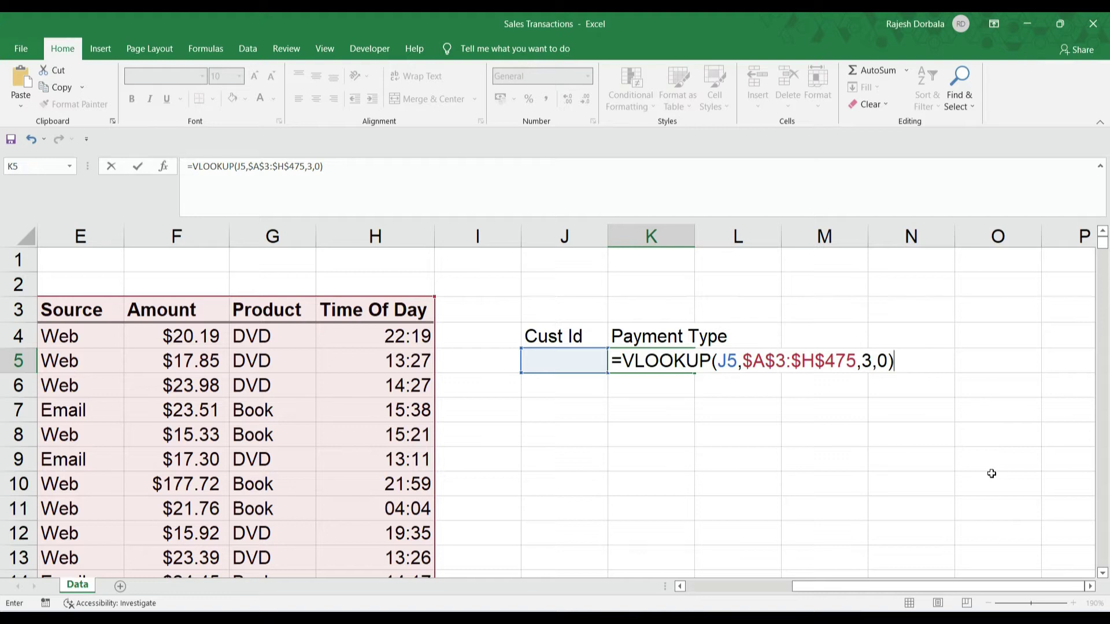
{"action": "key", "text": "Return"}
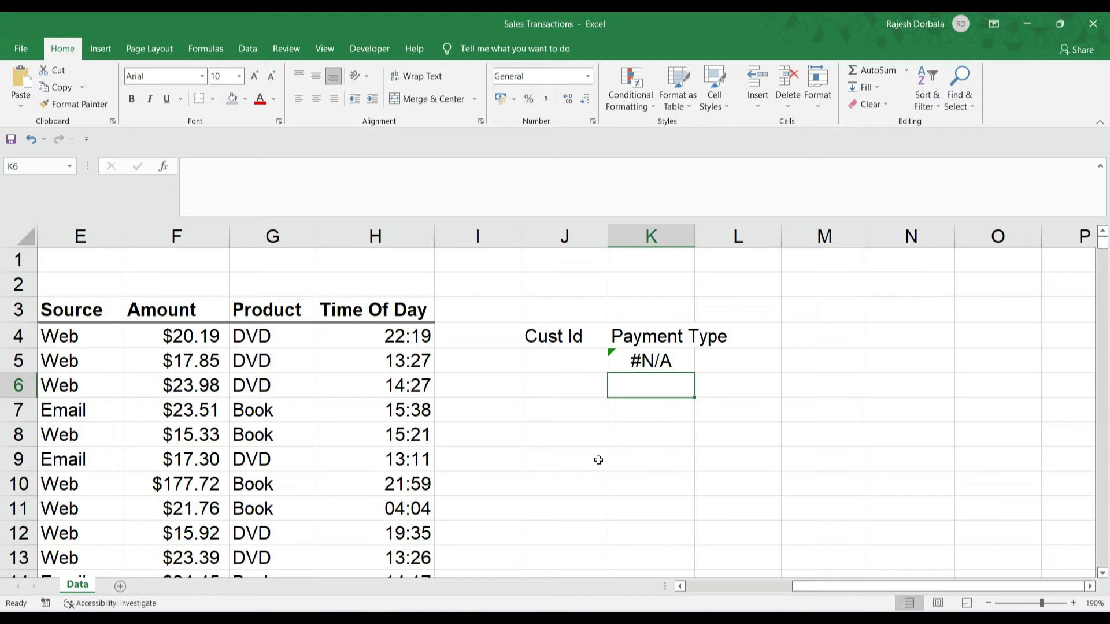
- Autofit column K to its contents and enter the customer ID from row 13 of the sales table in J5
{"action": "left_click_drag", "start_coordinate": [695, 239], "coordinate": [695, 239]}
{"action": "double_click", "coordinate": [696, 239]}
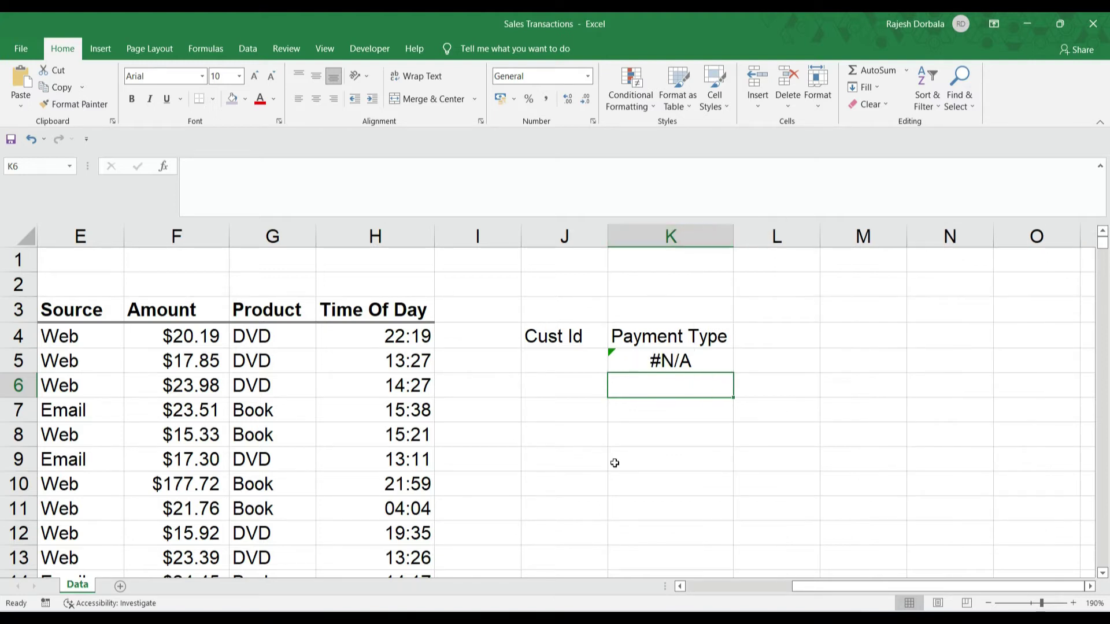
{"action": "scroll", "coordinate": [614, 463], "scroll_direction": "left", "scroll_amount": 4}
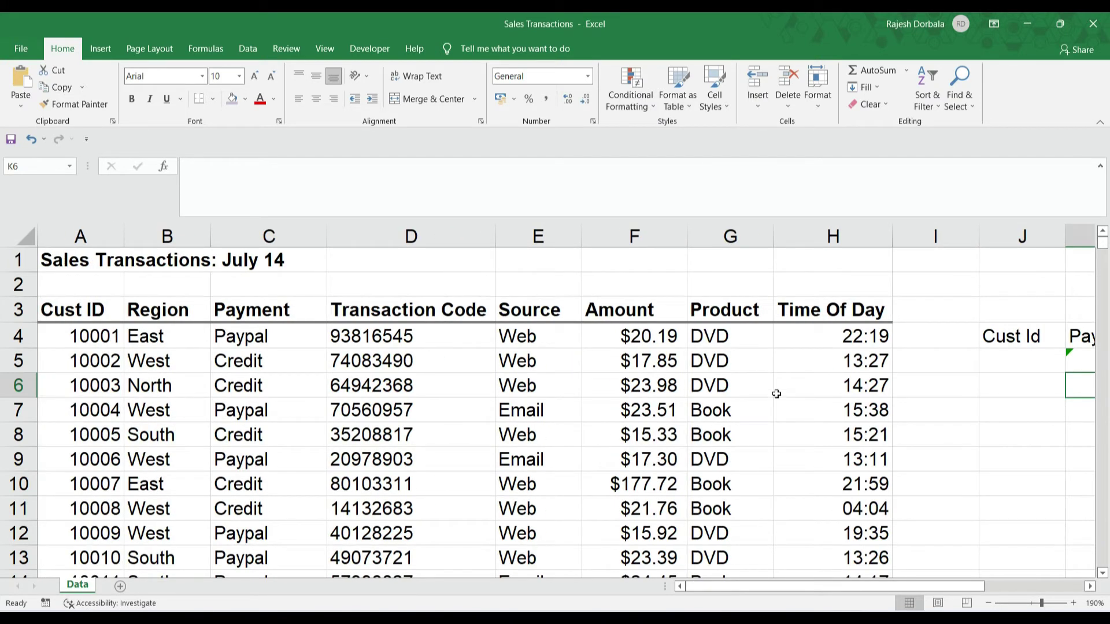
{"action": "left_click", "coordinate": [1006, 365]}
{"action": "type", "text": "10010"}
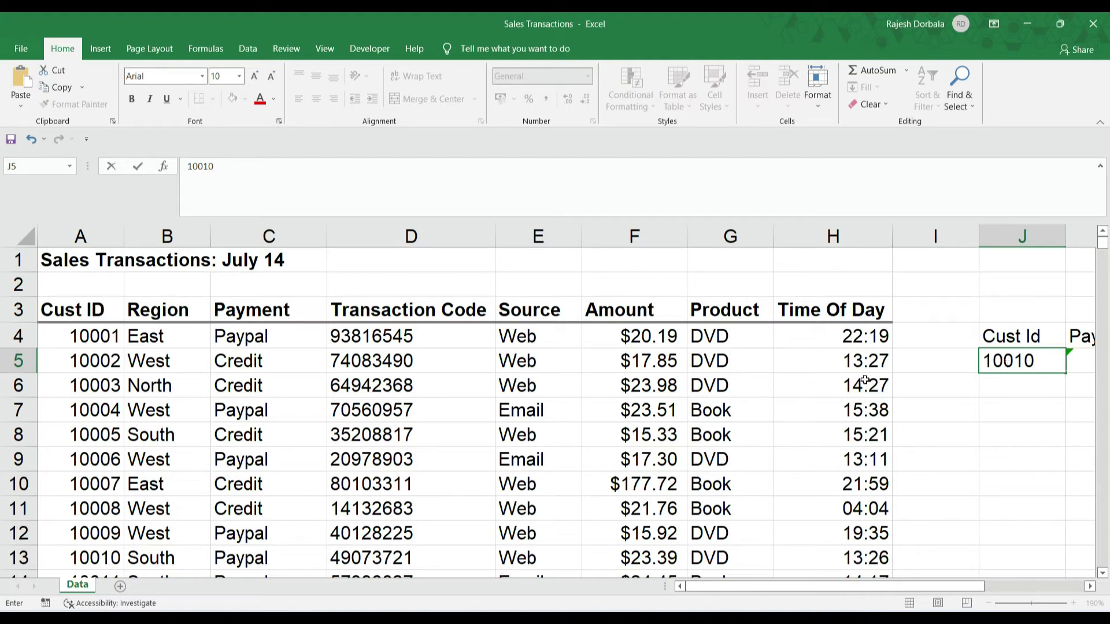
{"action": "scroll", "coordinate": [865, 379], "scroll_direction": "right", "scroll_amount": 3}
{"action": "scroll", "coordinate": [865, 380], "scroll_direction": "right", "scroll_amount": 4}
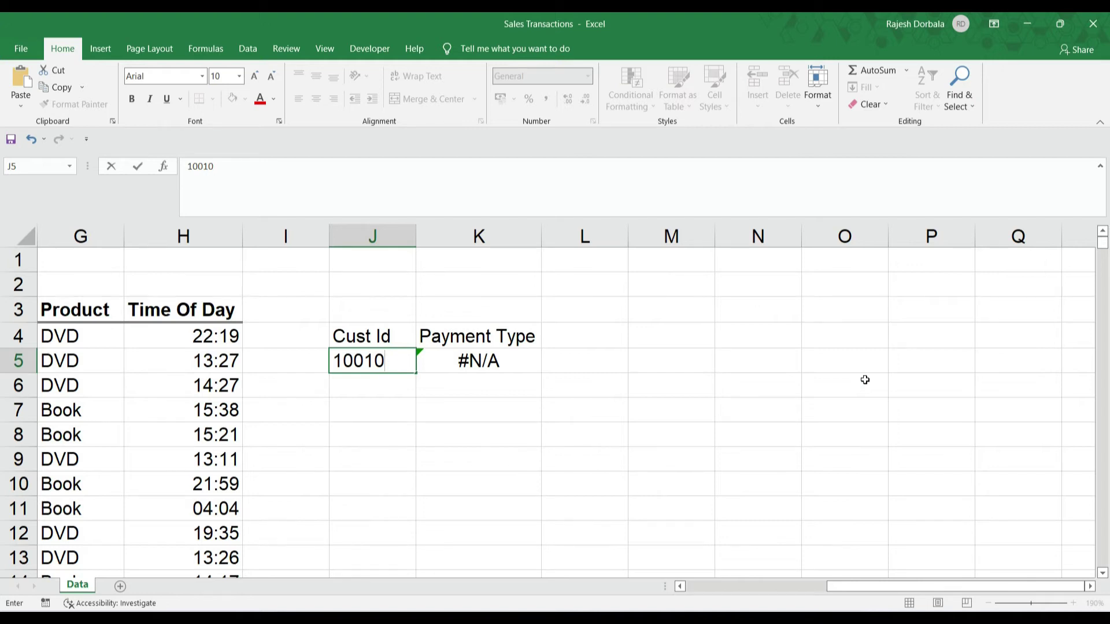
{"action": "key", "text": "Return"}
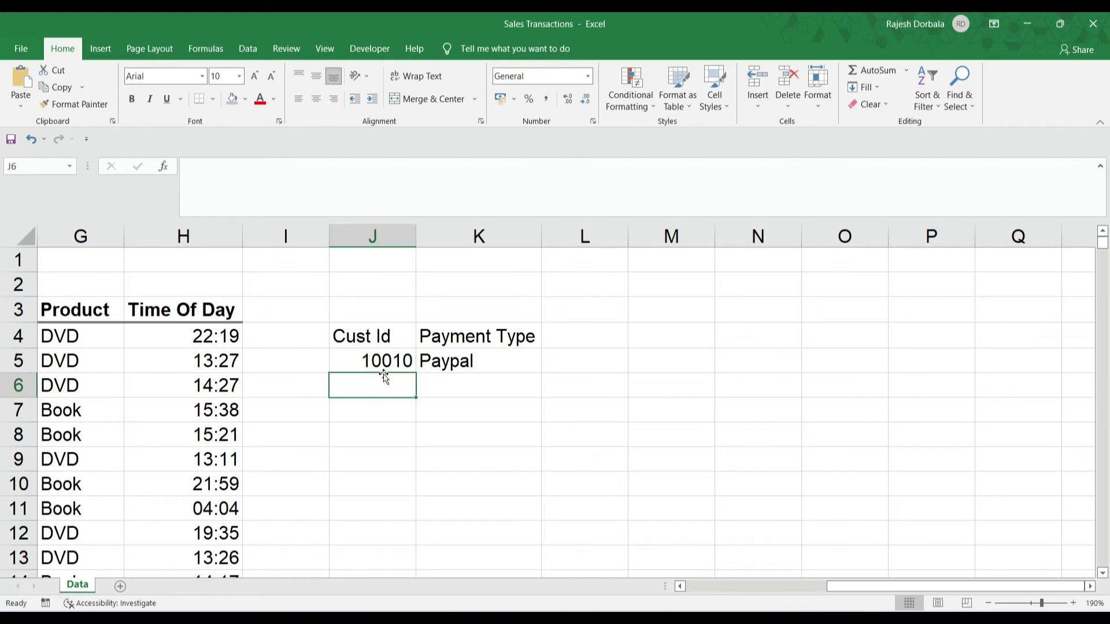
{"action": "left_click", "coordinate": [478, 337]}
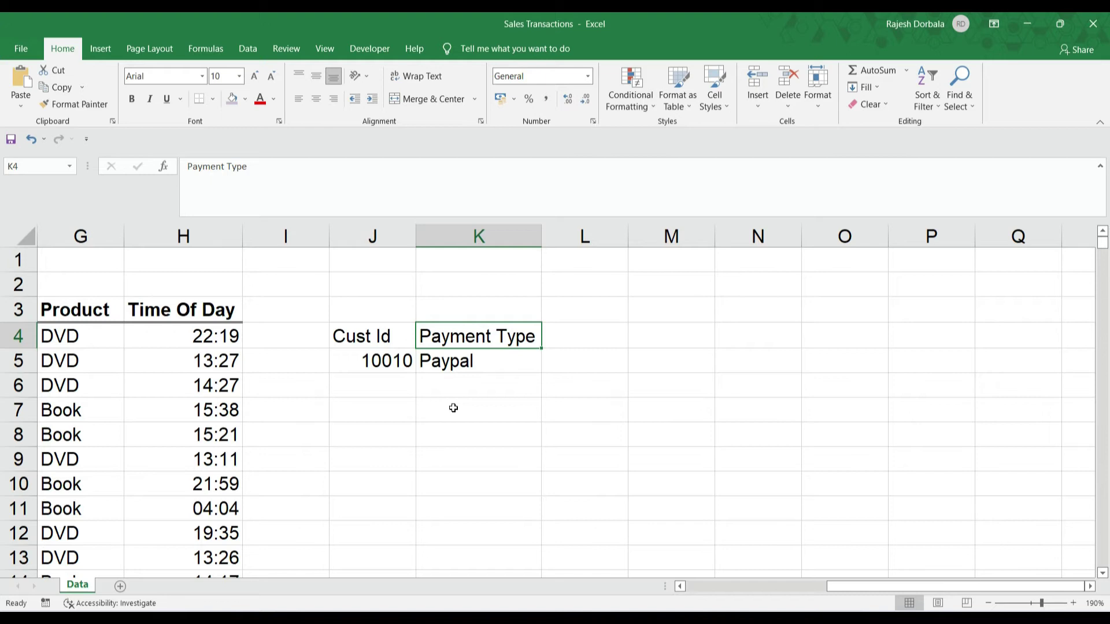
- Copy the Cust Id and Payment Type headers from J4:K4 to J8:K8
{"action": "scroll", "coordinate": [453, 408], "scroll_direction": "left", "scroll_amount": 1}
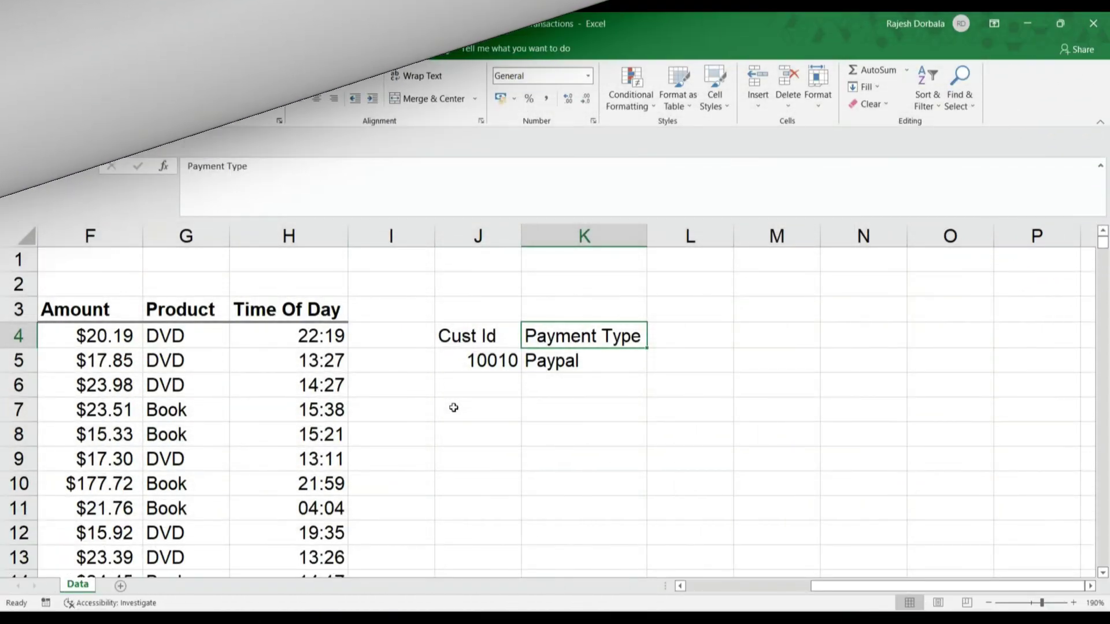
{"action": "left_click", "coordinate": [481, 335]}
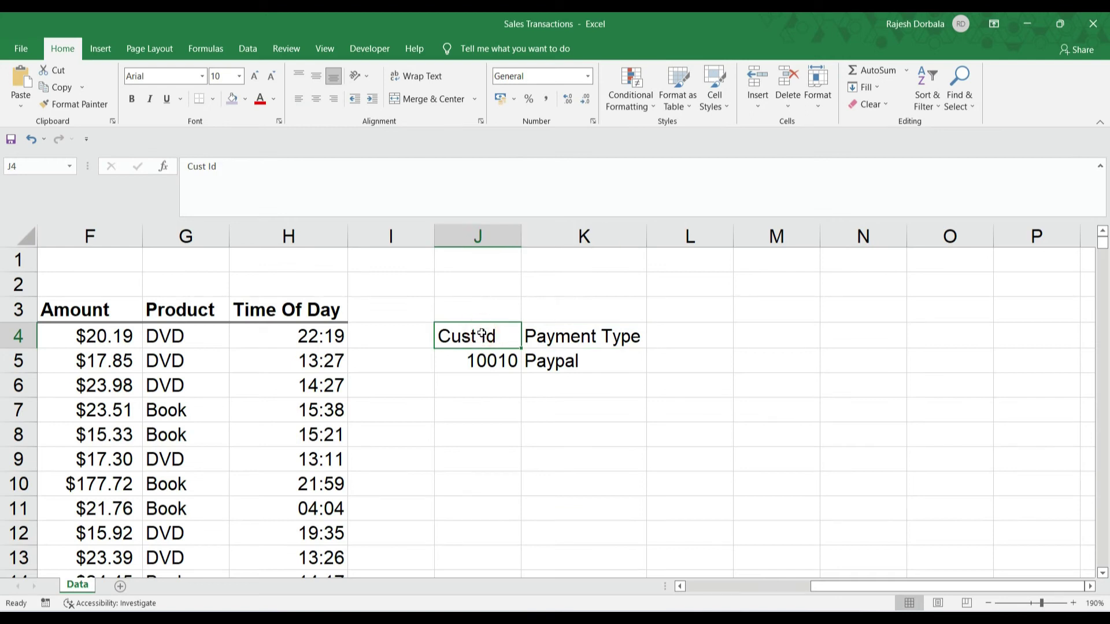
{"action": "key", "text": "shift+Right"}
{"action": "key", "text": "ctrl+c"}
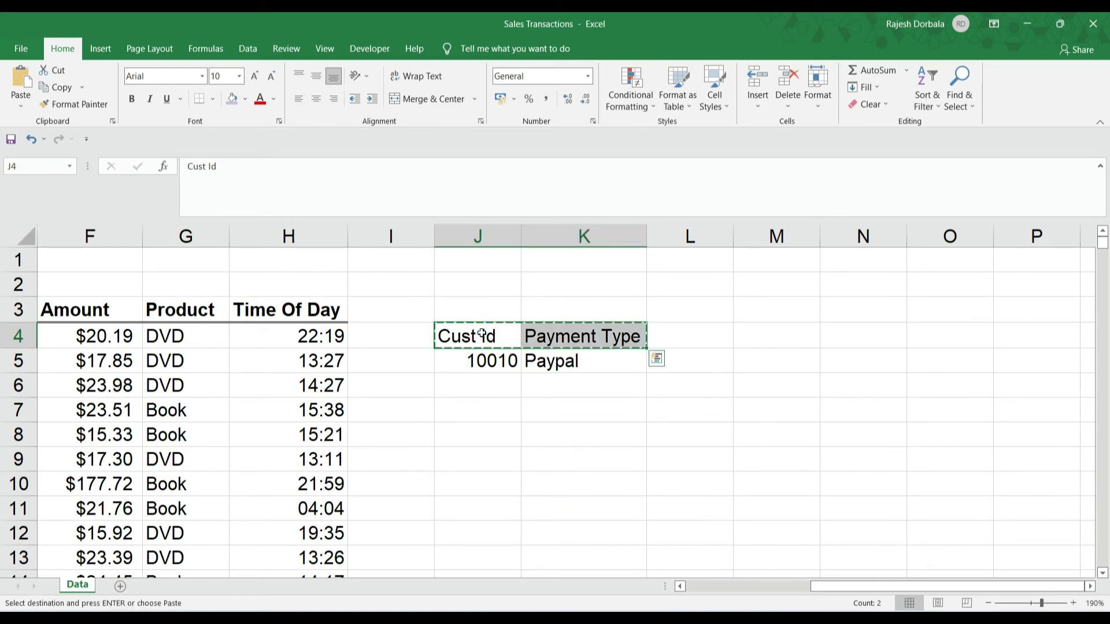
{"action": "left_click", "coordinate": [485, 430]}
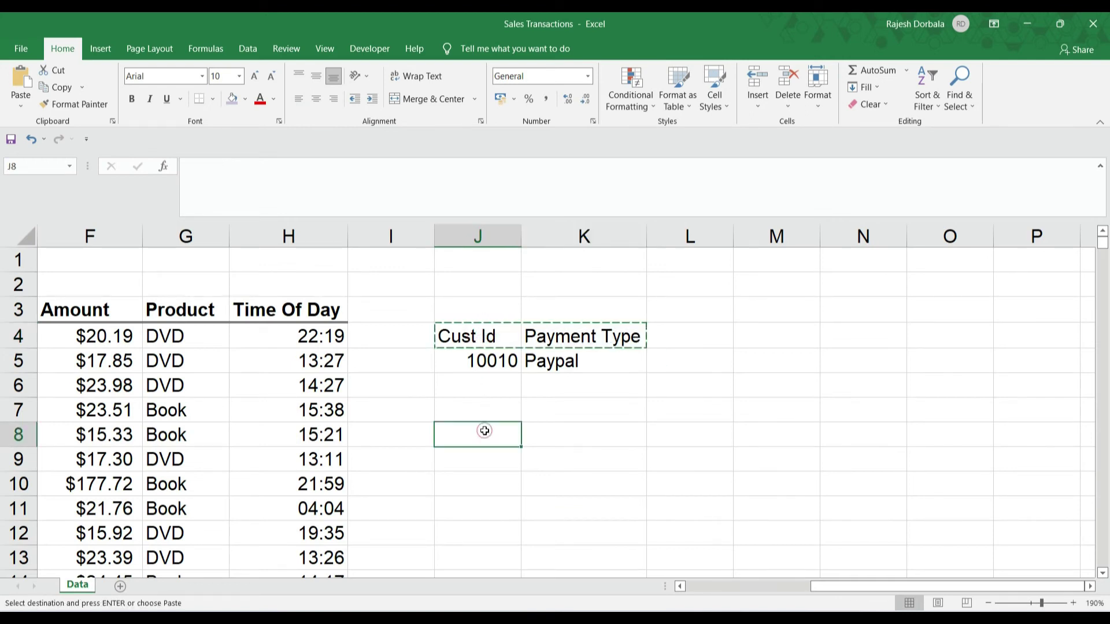
{"action": "key", "text": "ctrl+v"}
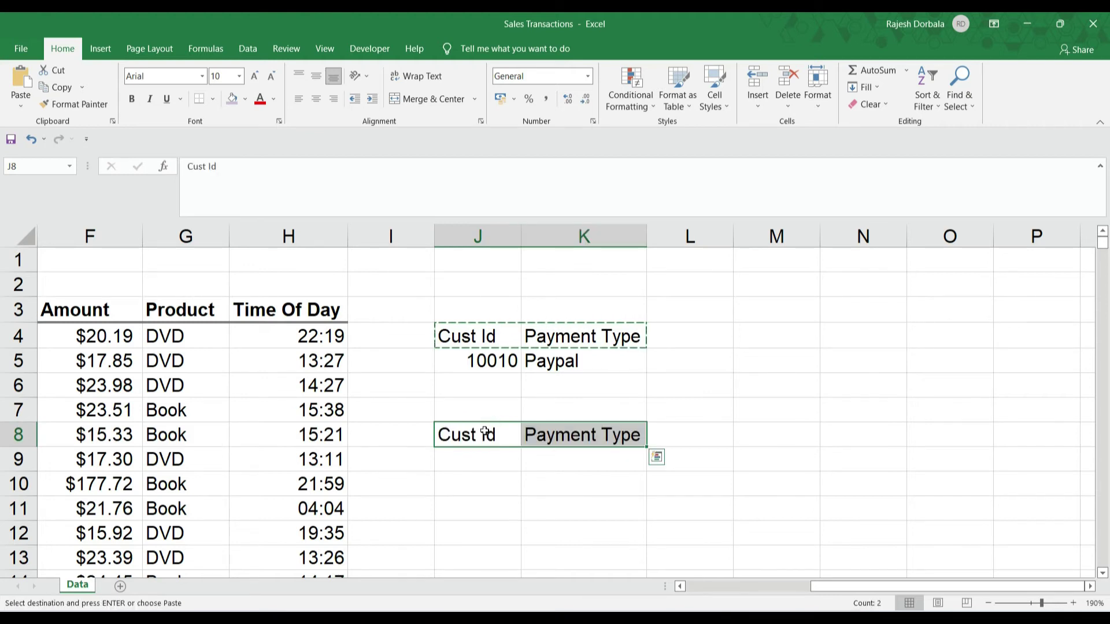
- Start a VLOOKUP formula in K9 with cell J9 as the lookup value
{"action": "left_click", "coordinate": [561, 463]}
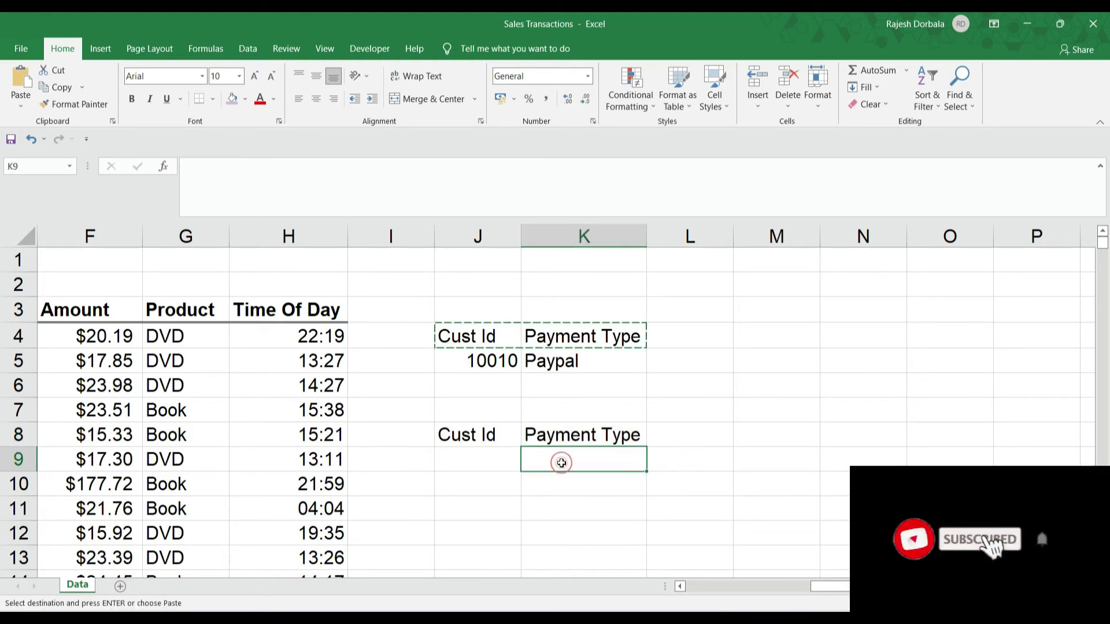
{"action": "key", "text": "Escape"}
{"action": "type", "text": "="}
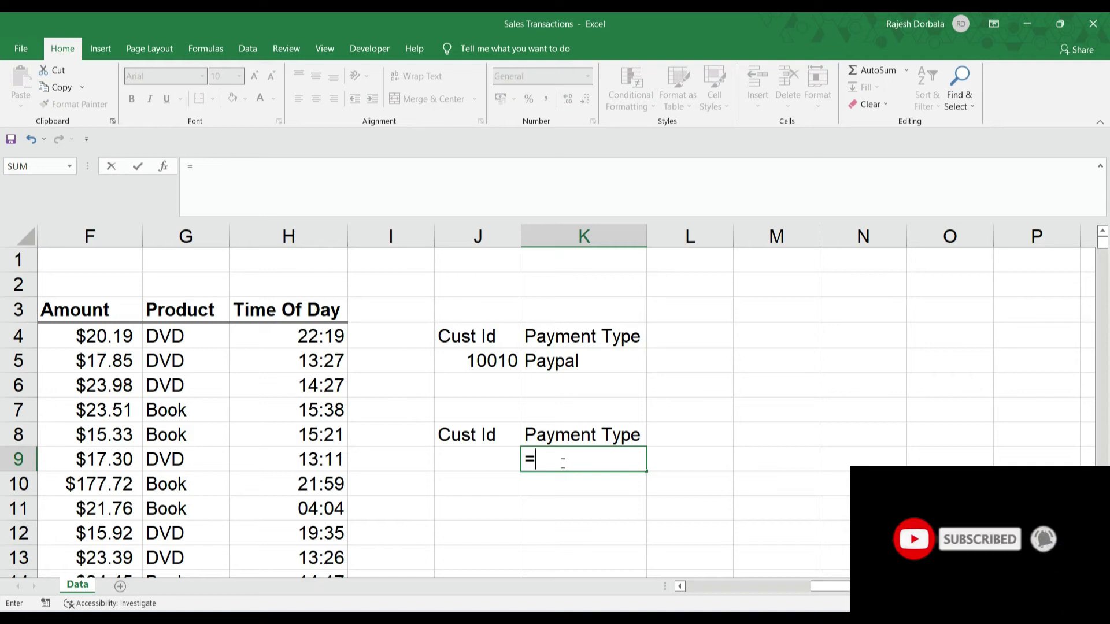
{"action": "type", "text": "vlookup"}
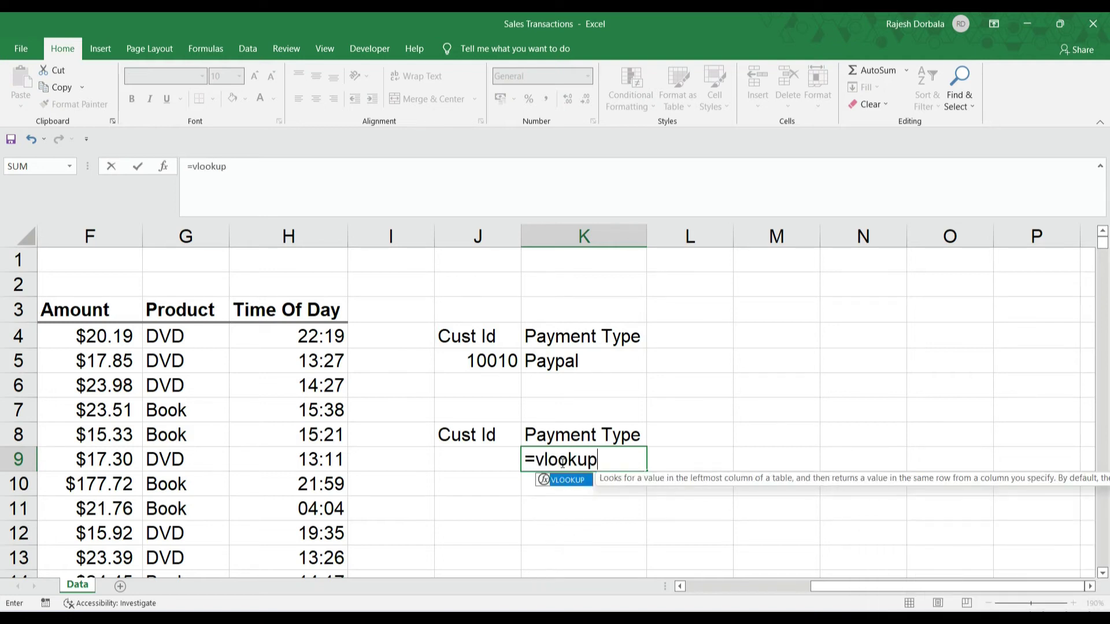
{"action": "key", "text": "Tab"}
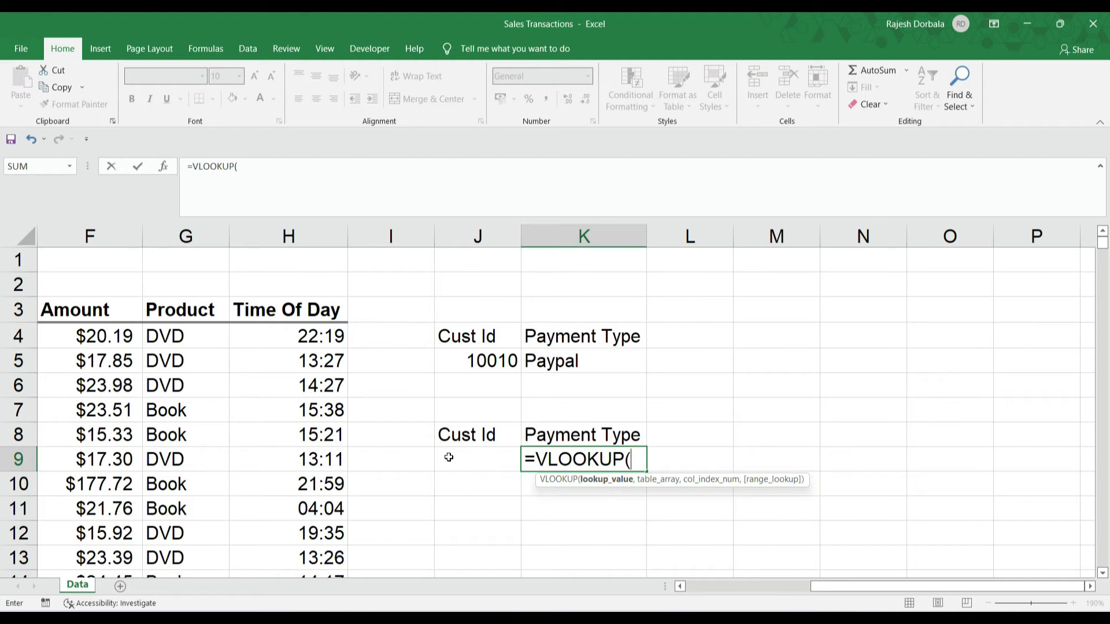
{"action": "left_click", "coordinate": [480, 459]}
{"action": "type", "text": ","}
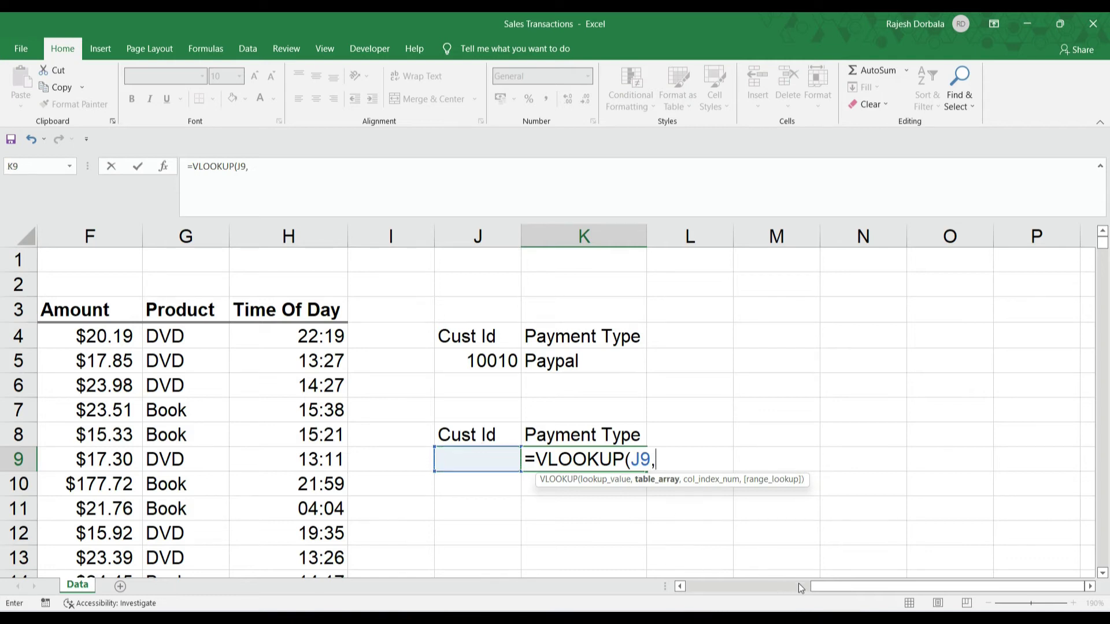
- Set the K9 formula's table array to the whole sales table as the absolute range $A$3:$H$475
{"action": "left_click_drag", "start_coordinate": [825, 588], "coordinate": [680, 589]}
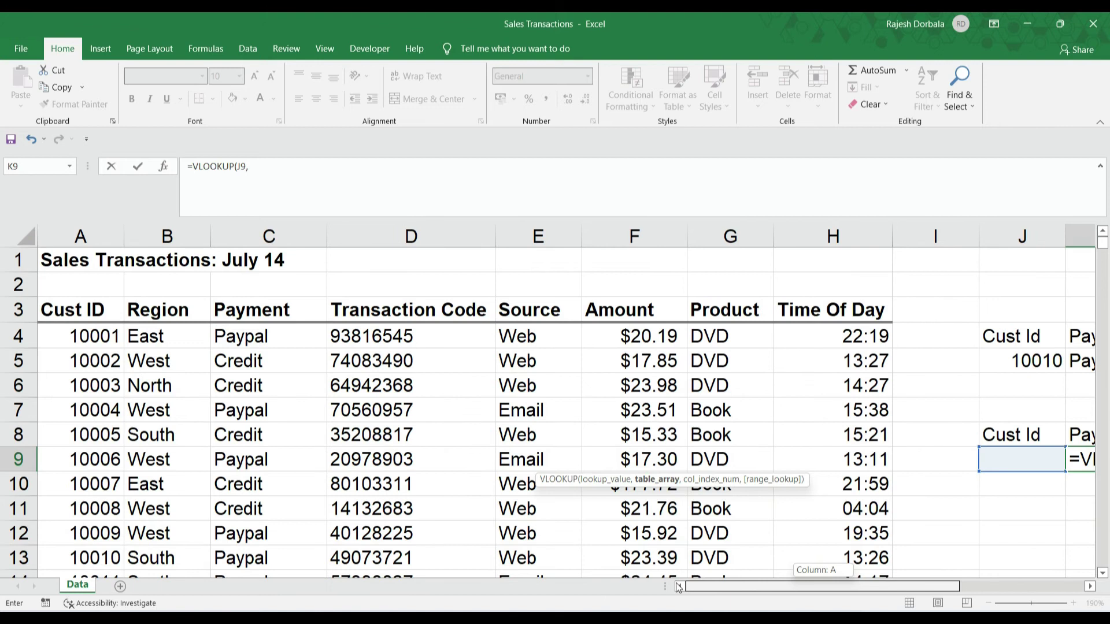
{"action": "left_click", "coordinate": [75, 314]}
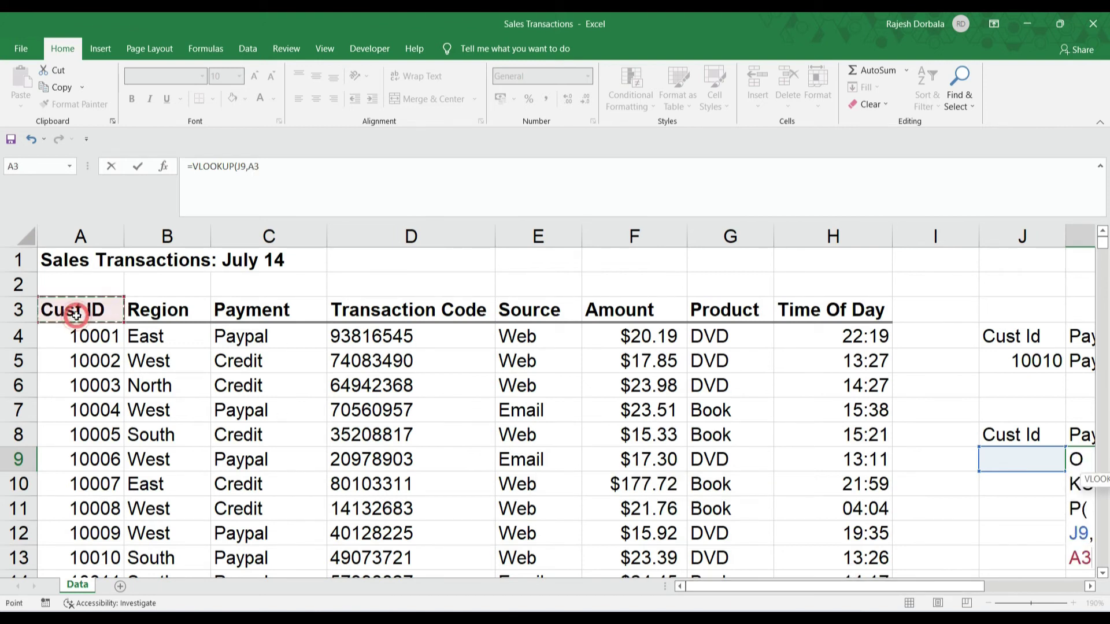
{"action": "key", "text": "shift+Right"}
{"action": "key", "text": "shift+Right"}
{"action": "key", "text": "shift+Right"}
{"action": "key", "text": "shift+Right"}
{"action": "key", "text": "shift+Right"}
{"action": "key", "text": "shift+Right"}
{"action": "key", "text": "shift+Right"}
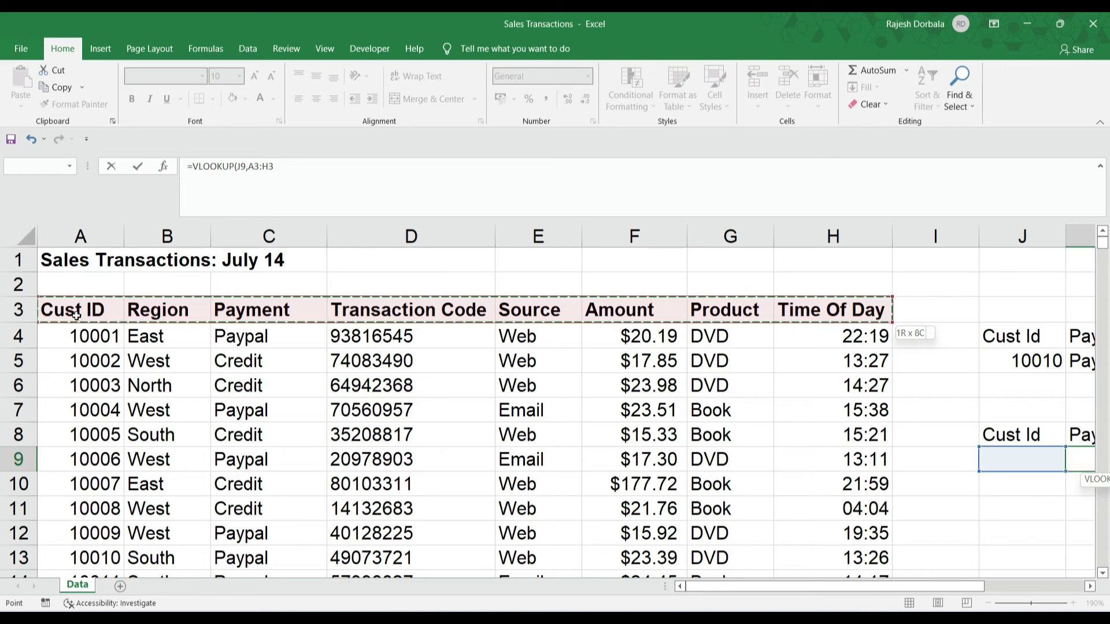
{"action": "key", "text": "ctrl+shift+Down"}
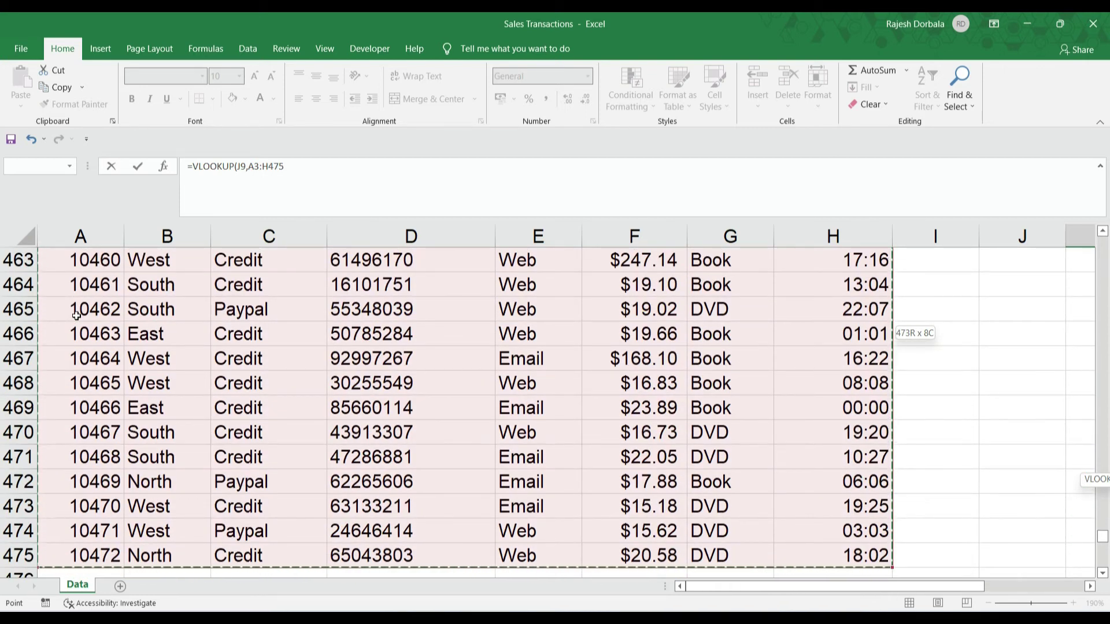
{"action": "key", "text": "F4"}
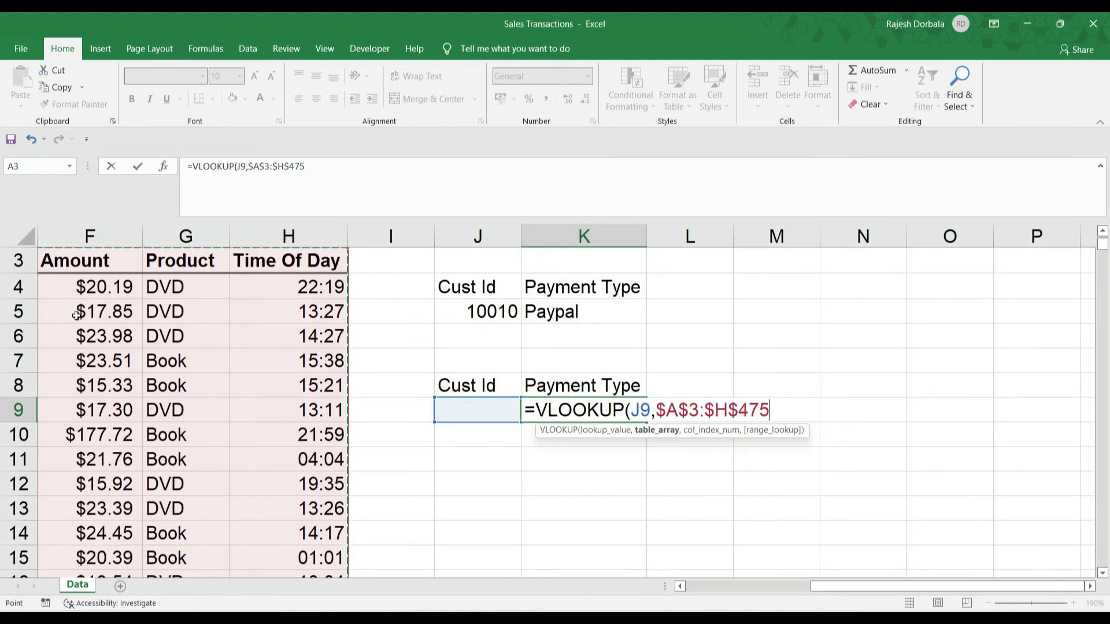
{"action": "type", "text": ","}
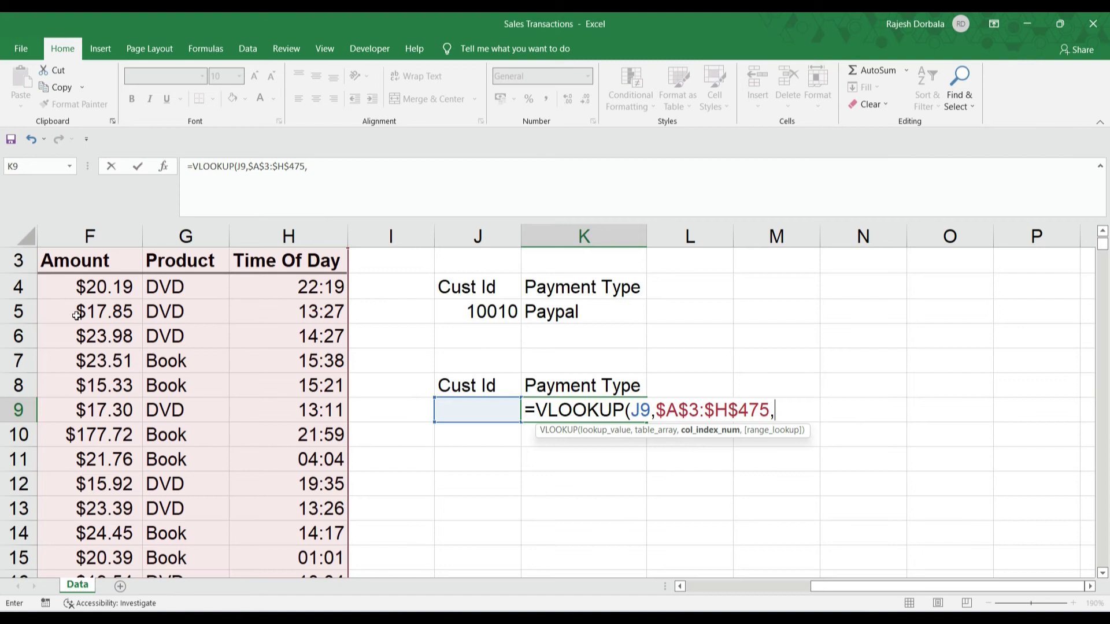
- Nest a MATCH function as the column index argument, with cell L8 as its lookup value
{"action": "type", "text": "MA"}
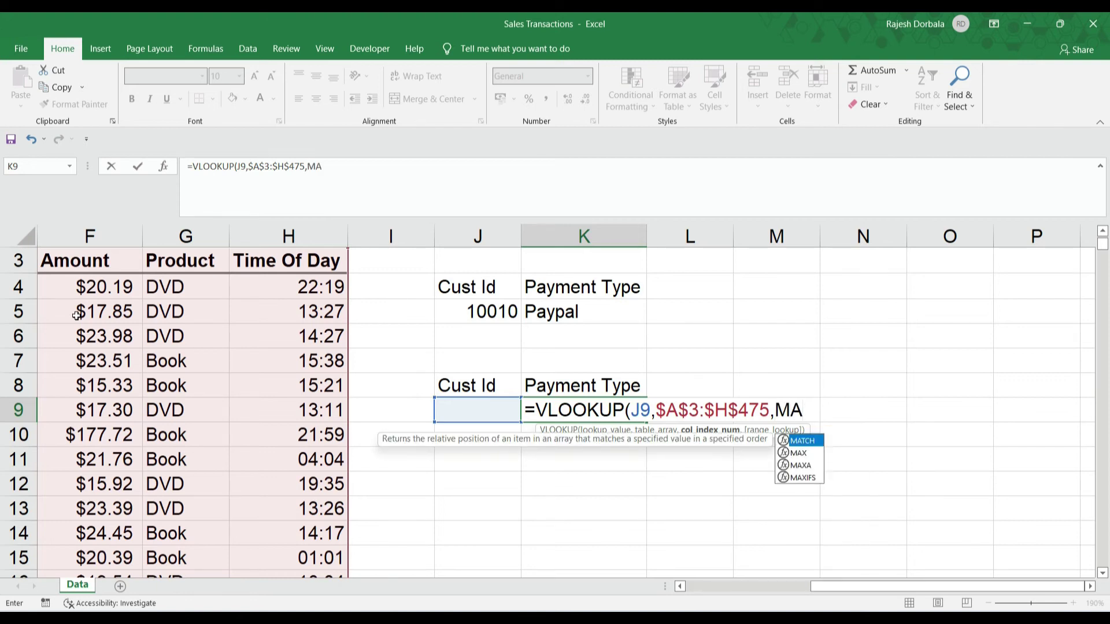
{"action": "key", "text": "Tab"}
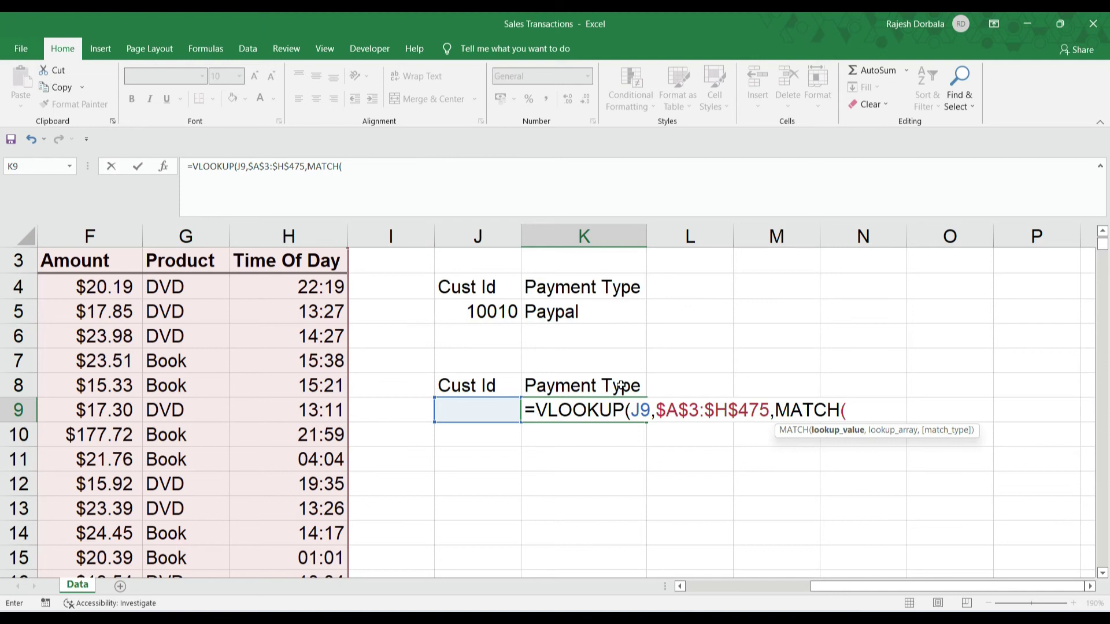
{"action": "left_click", "coordinate": [680, 384]}
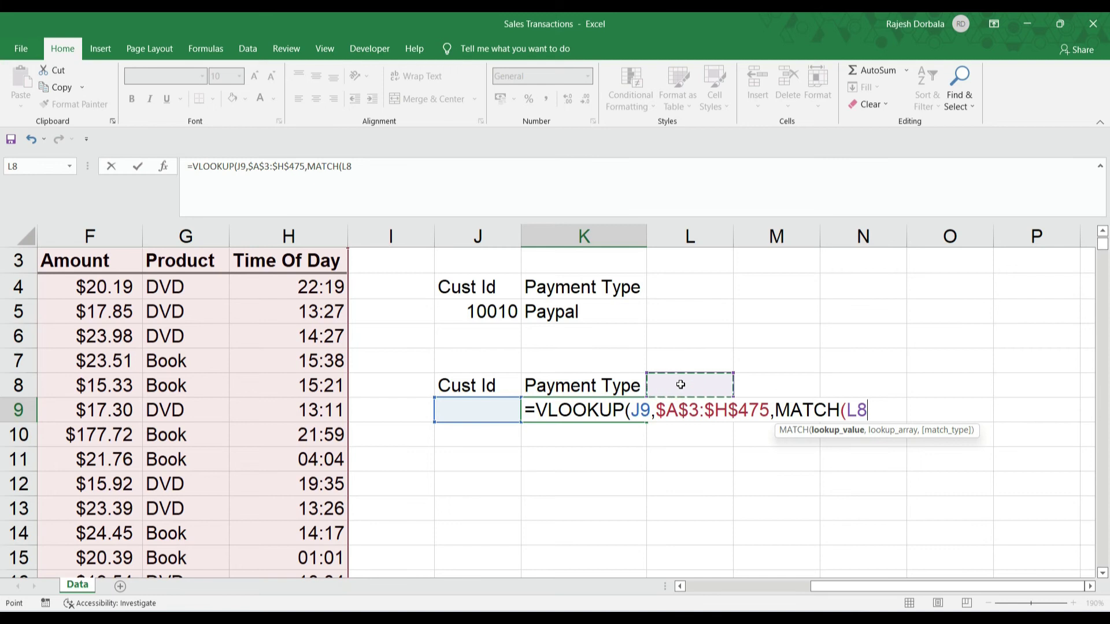
{"action": "type", "text": ","}
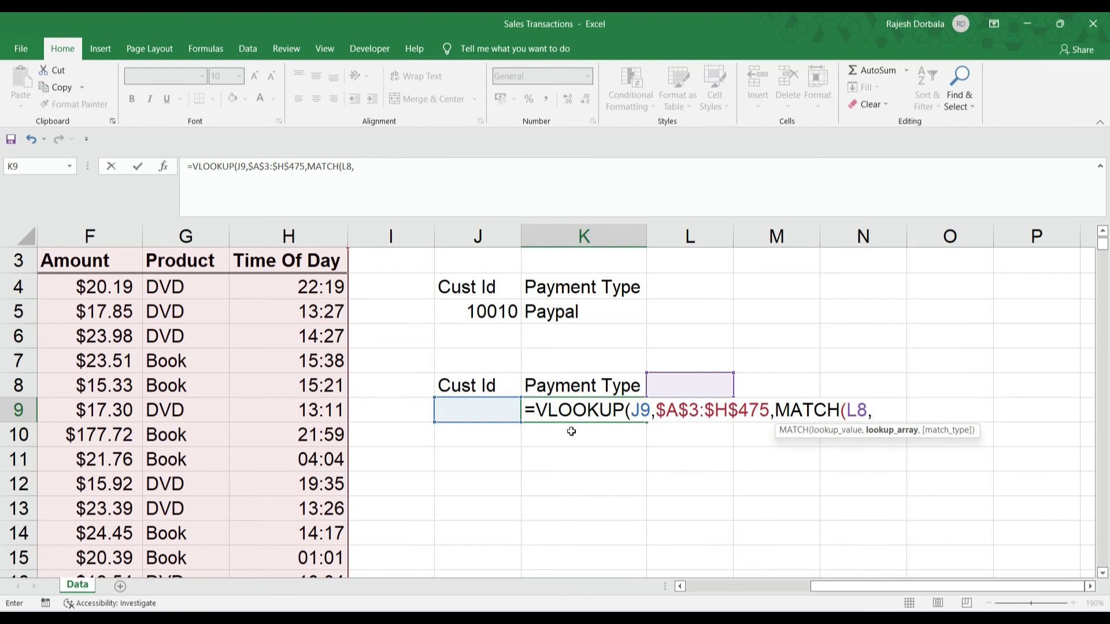
- Set the MATCH lookup array to the table's header row as the absolute range $A$3:$H$3
{"action": "scroll", "coordinate": [463, 457], "scroll_direction": "left", "scroll_amount": 5}
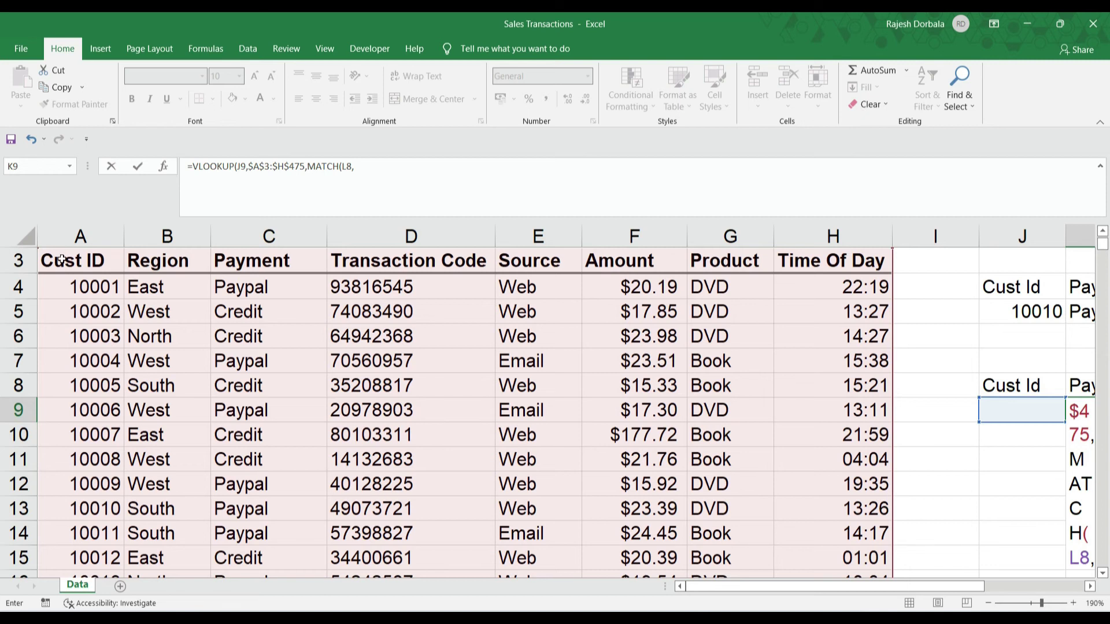
{"action": "left_click", "coordinate": [62, 260]}
{"action": "key", "text": "shift+Right"}
{"action": "key", "text": "shift+Right"}
{"action": "key", "text": "shift+Right"}
{"action": "key", "text": "shift+Right"}
{"action": "key", "text": "shift+Right"}
{"action": "key", "text": "shift+Right"}
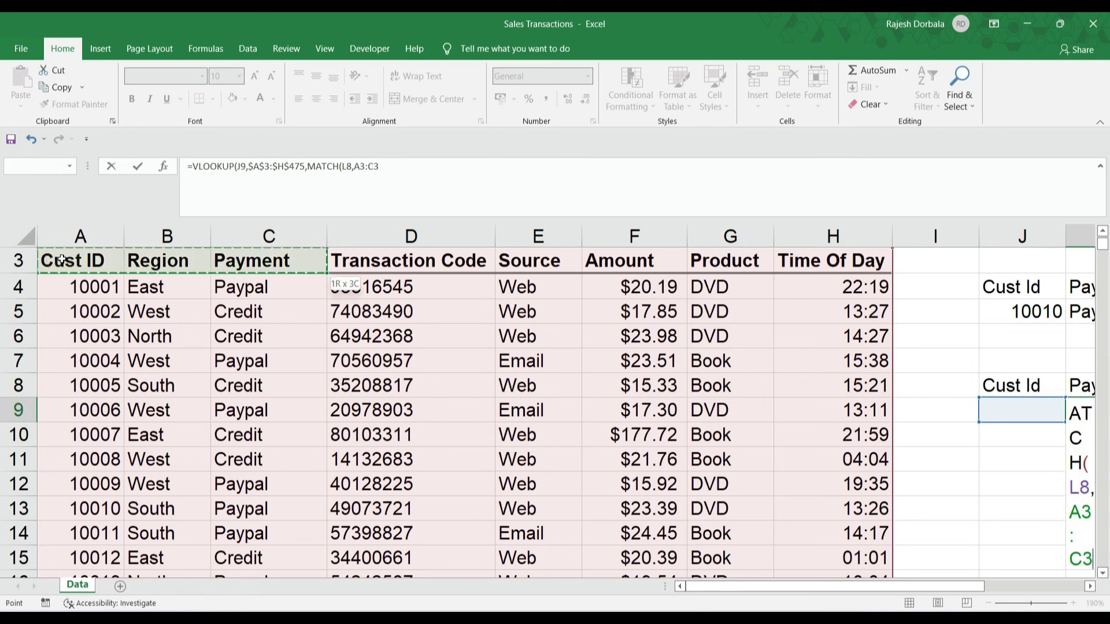
{"action": "key", "text": "shift+Right"}
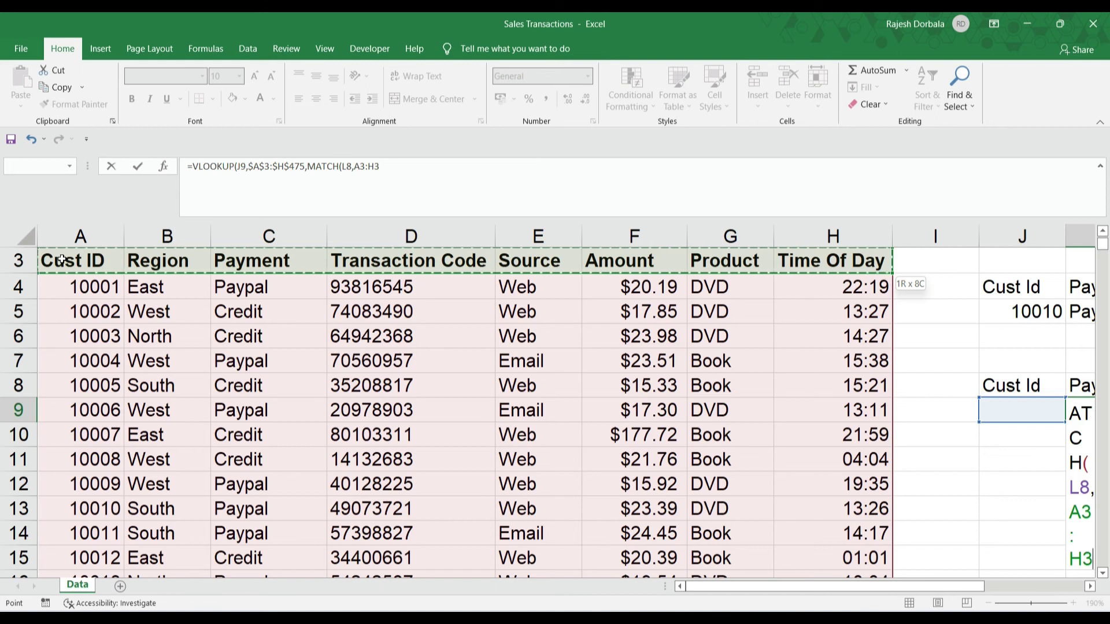
{"action": "key", "text": "F4"}
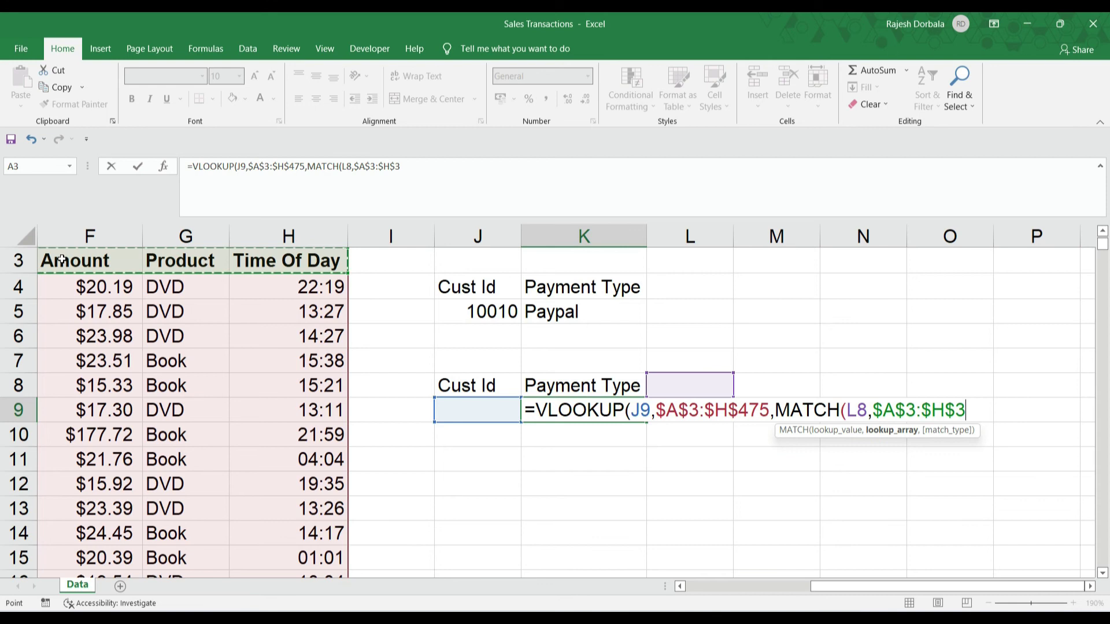
{"action": "type", "text": ","}
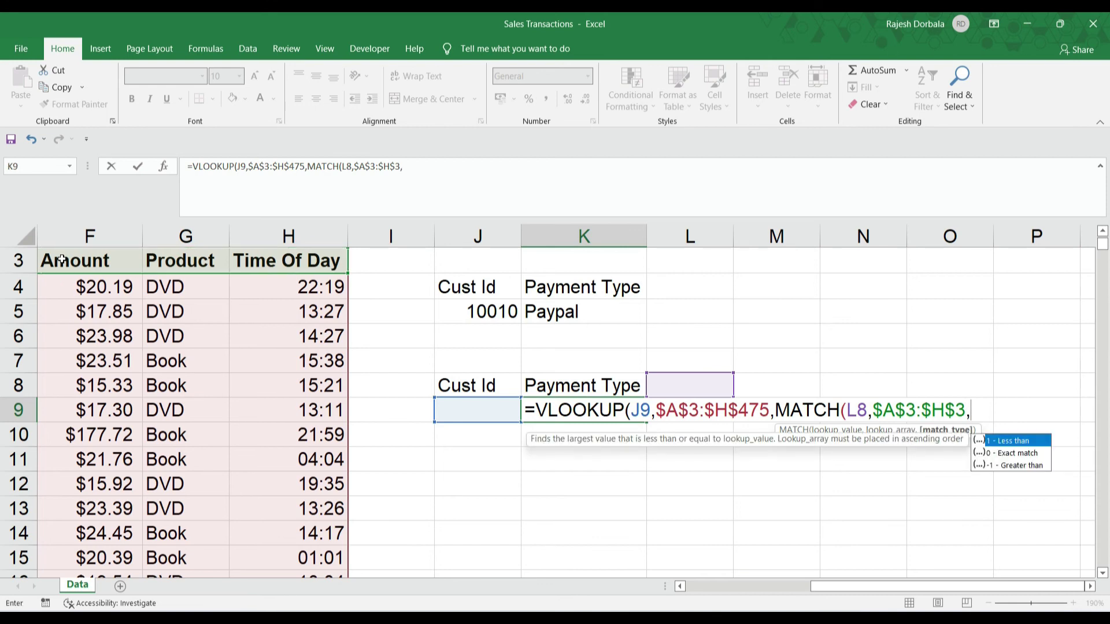
- Complete the K9 formula with 0 for an exact match in both the MATCH and the VLOOKUP
{"action": "type", "text": "0)"}
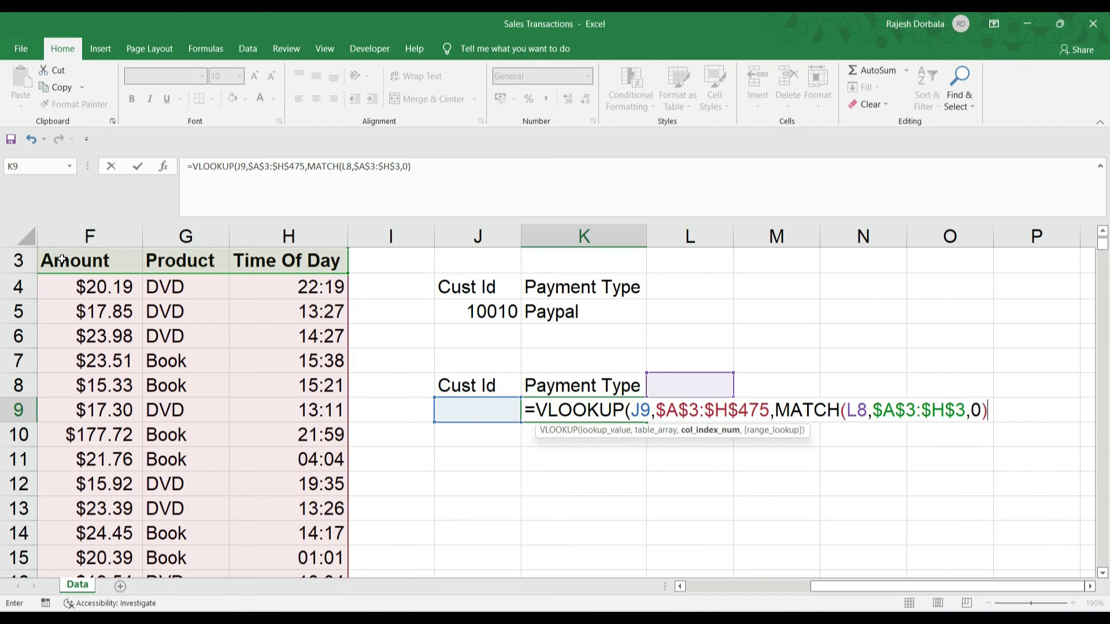
{"action": "type", "text": ","}
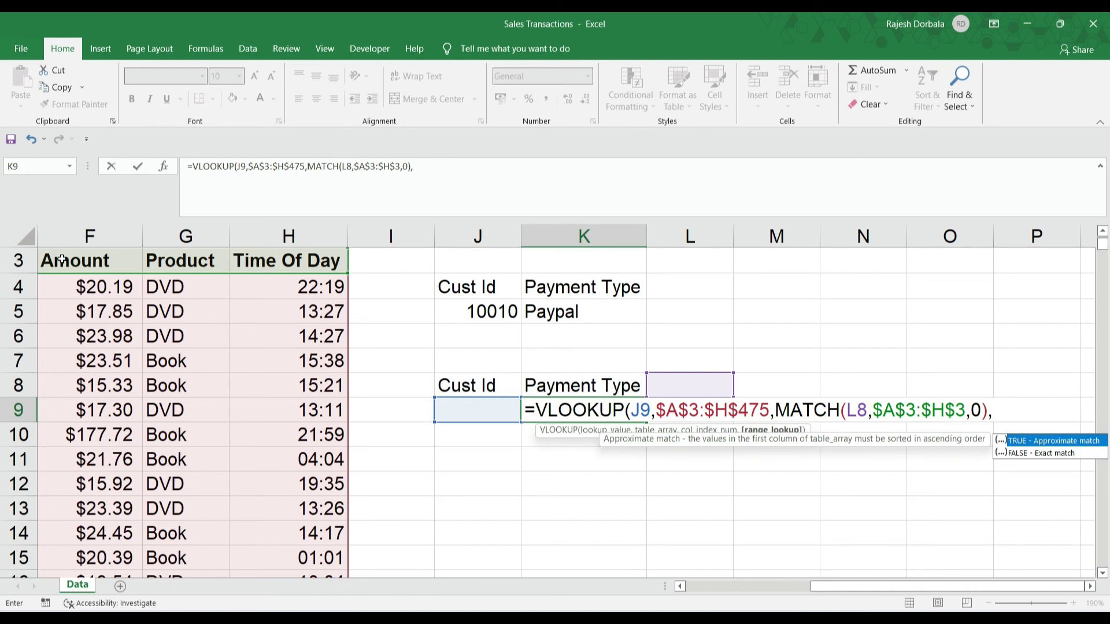
{"action": "type", "text": "0)"}
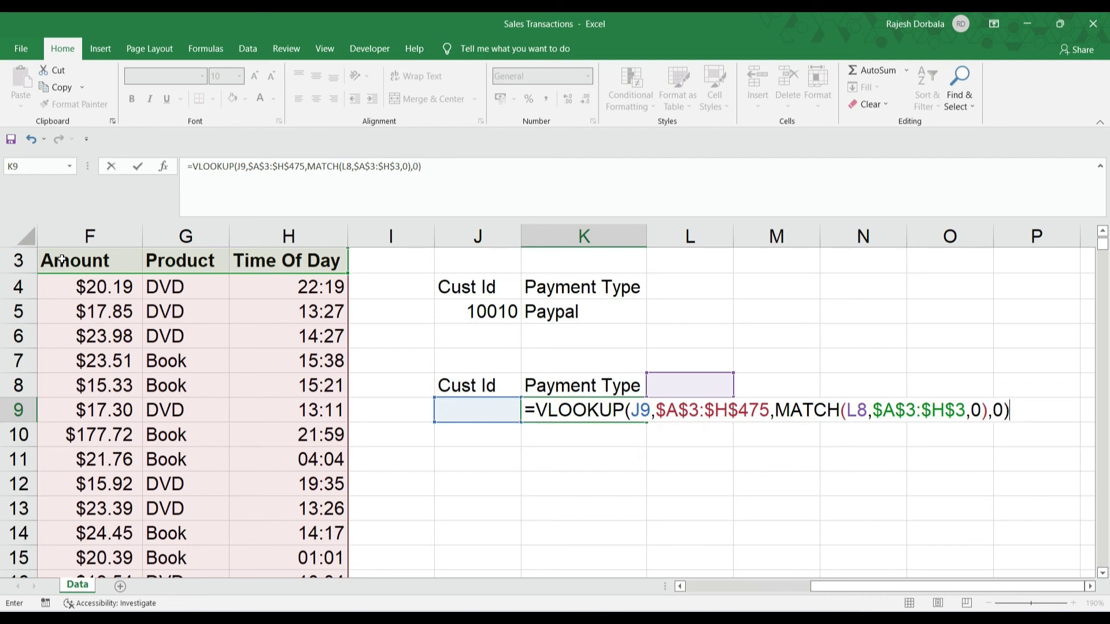
{"action": "key", "text": "Return"}
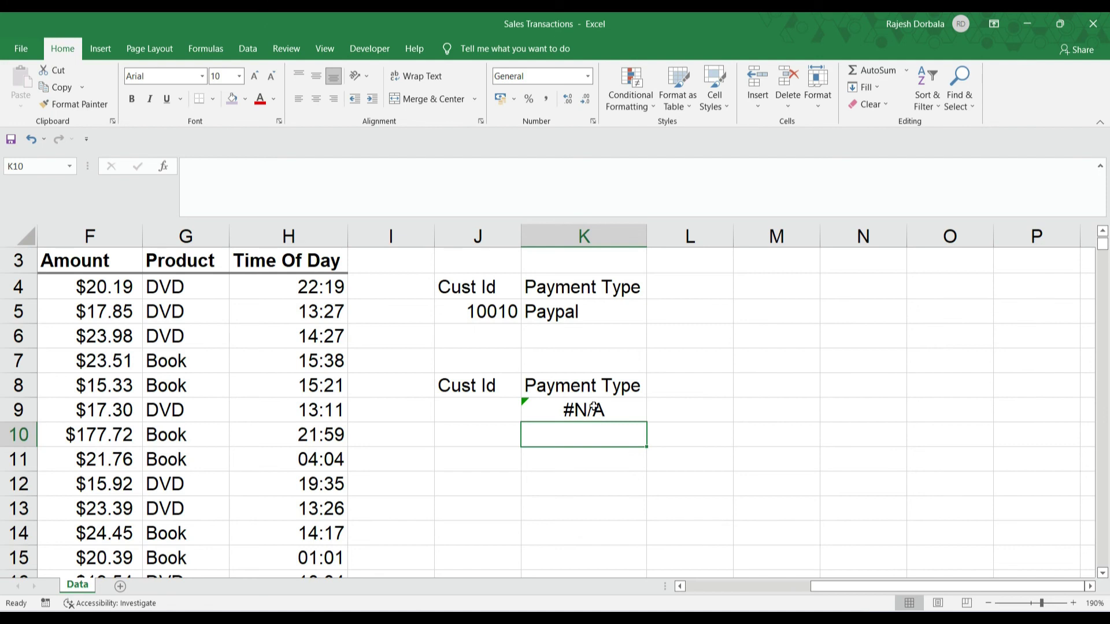
- Enter the same customer ID as in J5 into J9 and the column name Product in L8
{"action": "left_click", "coordinate": [496, 413]}
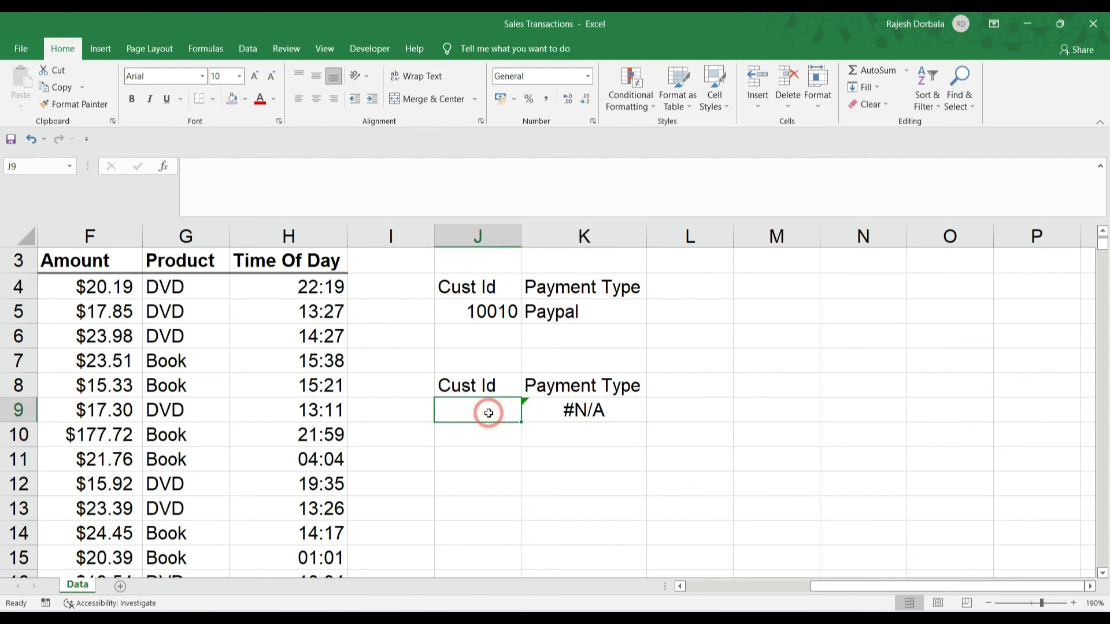
{"action": "type", "text": "10010"}
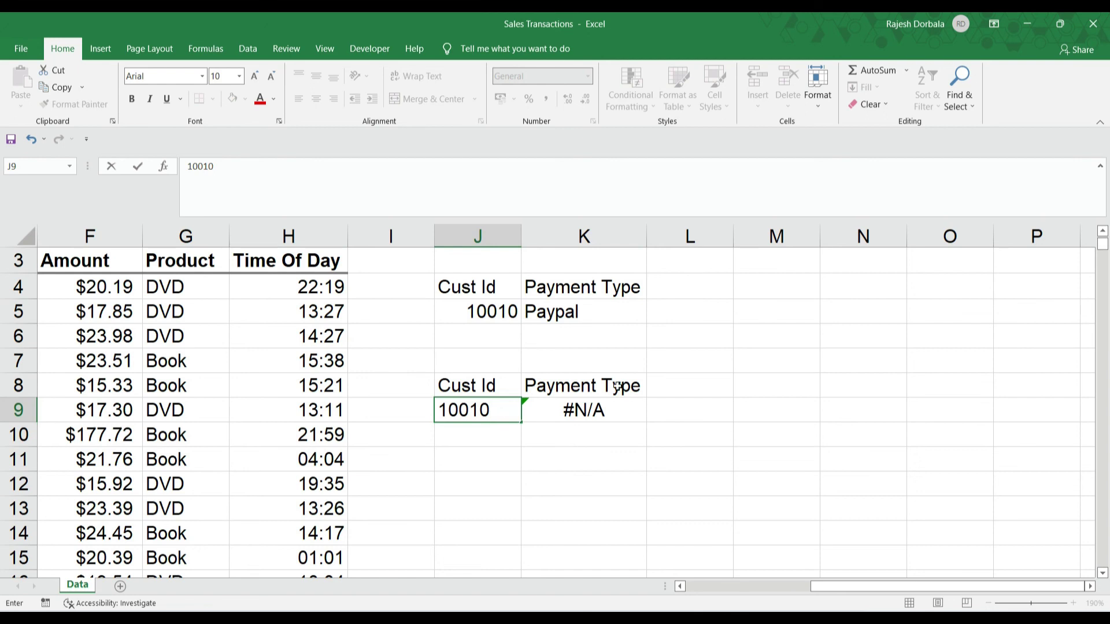
{"action": "left_click", "coordinate": [678, 393]}
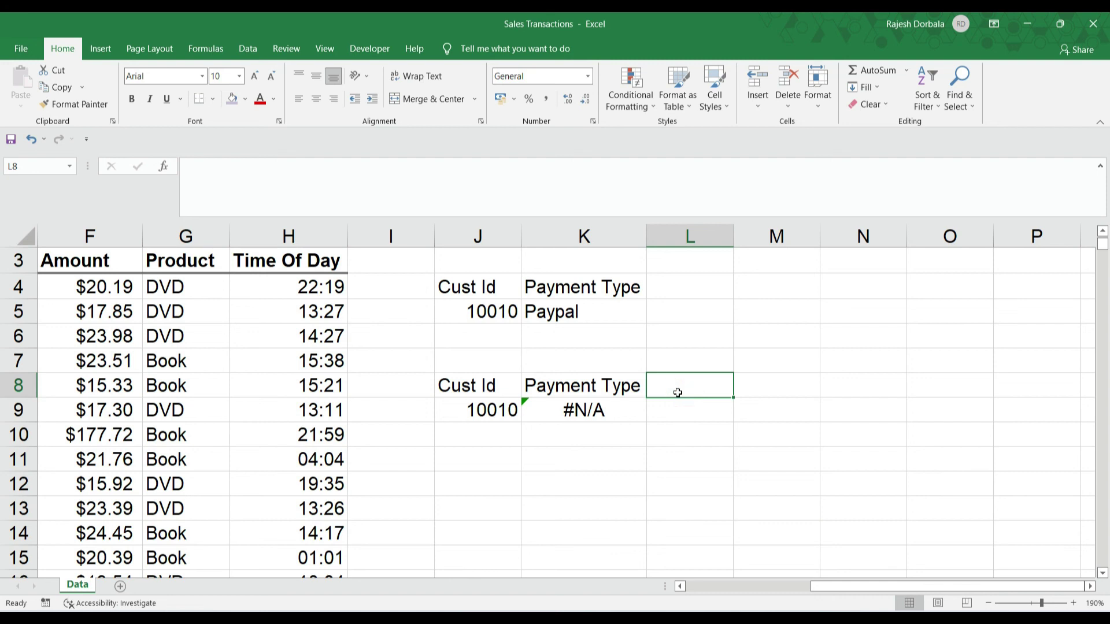
{"action": "type", "text": "Pro"}
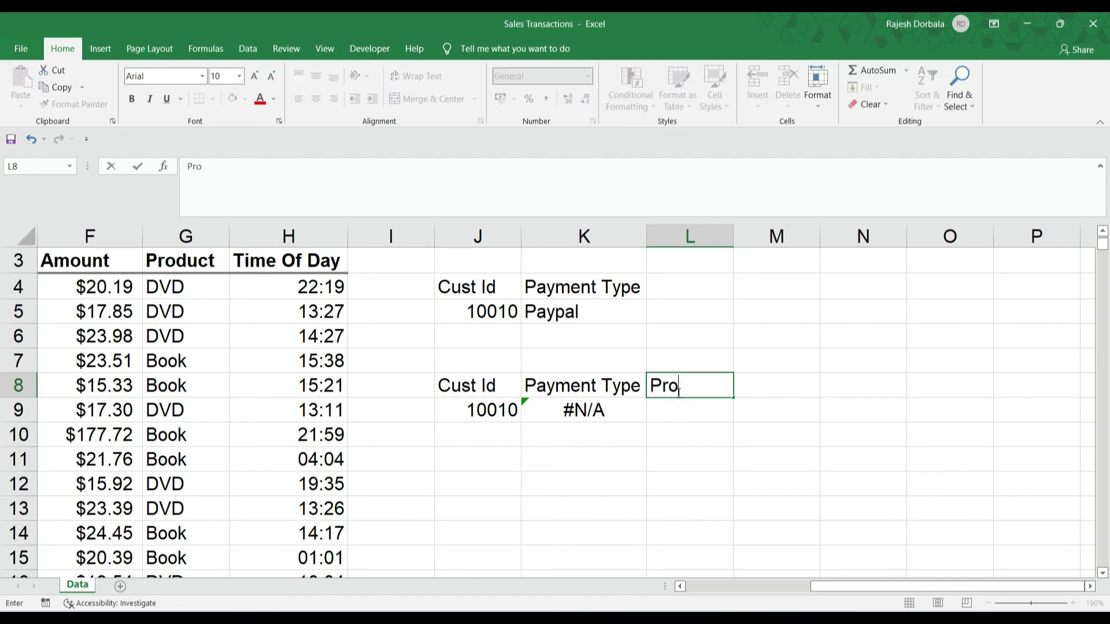
{"action": "type", "text": "duct"}
{"action": "key", "text": "Return"}
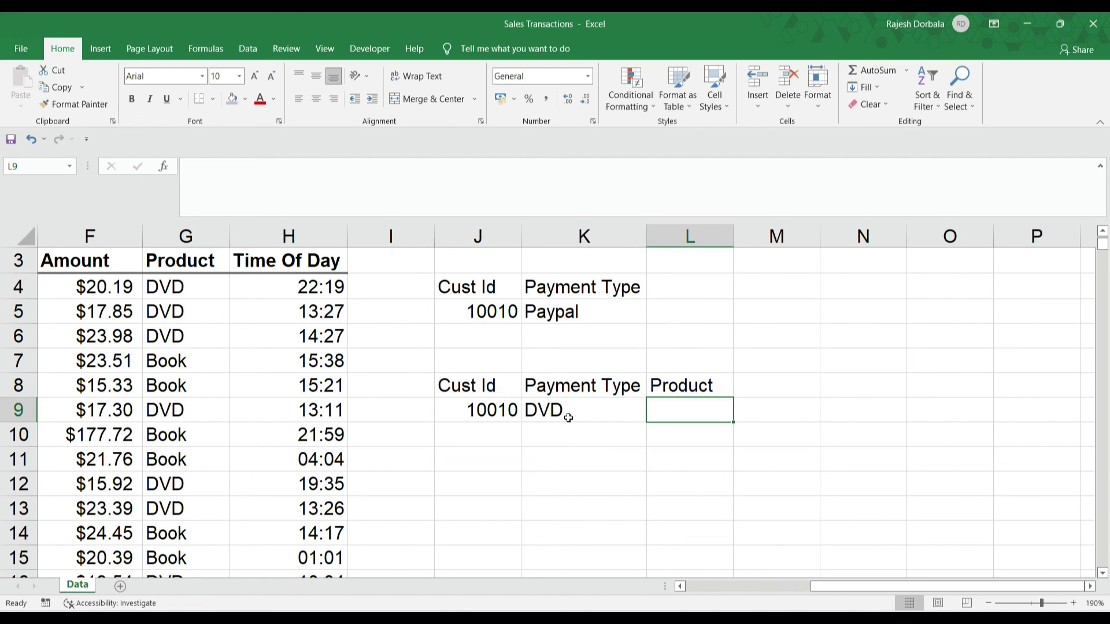
- Clear the Payment Type header in K8 and change the column name in L8 to Amount
{"action": "left_click", "coordinate": [589, 388]}
{"action": "key", "text": "Delete"}
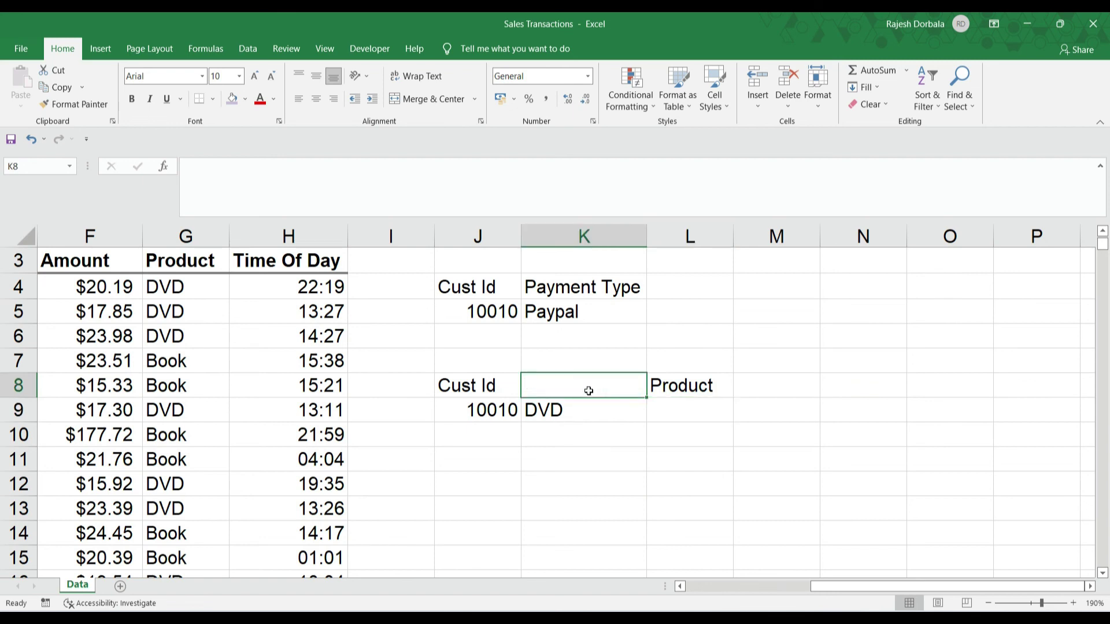
{"action": "left_click", "coordinate": [674, 388]}
{"action": "type", "text": "Amount"}
{"action": "key", "text": "Return"}
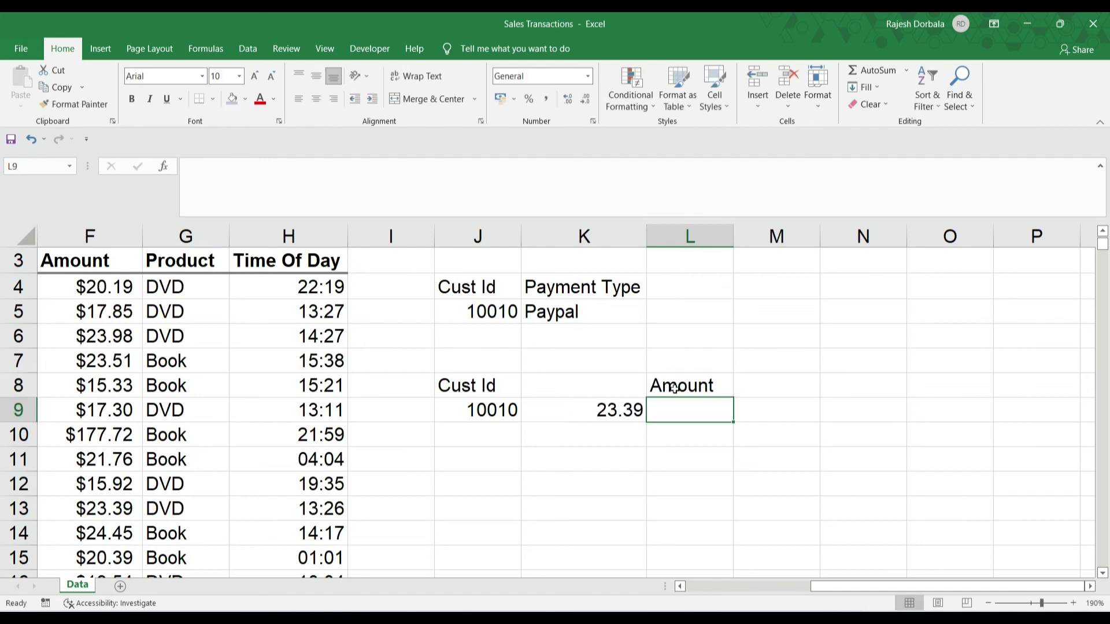